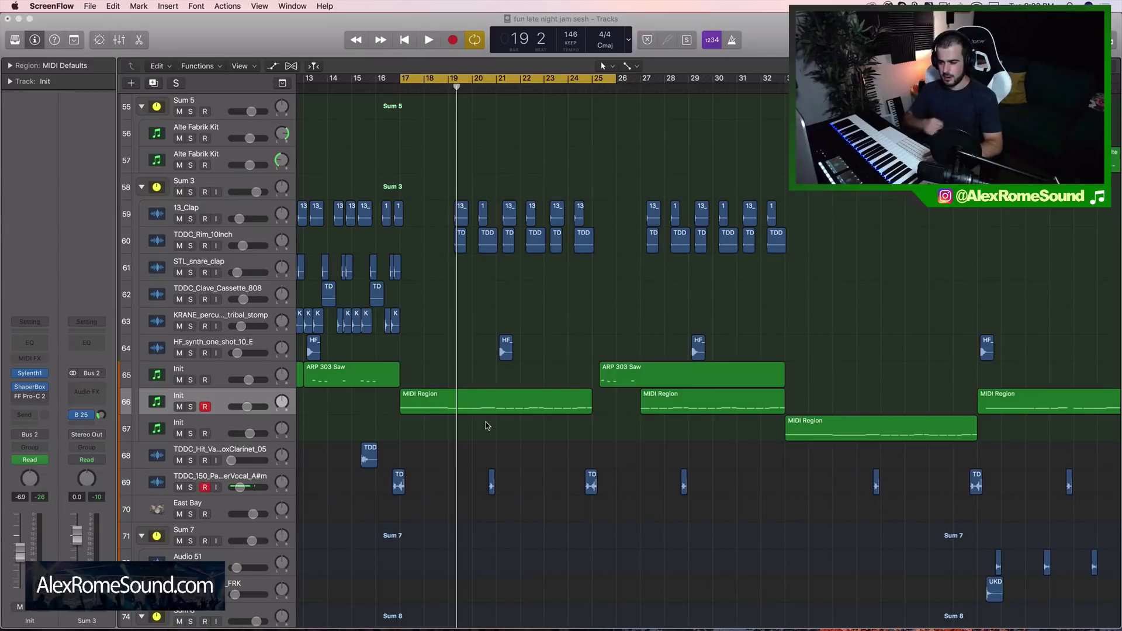
Step: Select the MIDI region starting at bar 17 on track 66 and place the playhead at bar 17
{"action": "scroll", "coordinate": [490, 405], "scroll_direction": "down", "scroll_amount": 10}
{"action": "scroll", "coordinate": [490, 406], "scroll_direction": "up", "scroll_amount": 7}
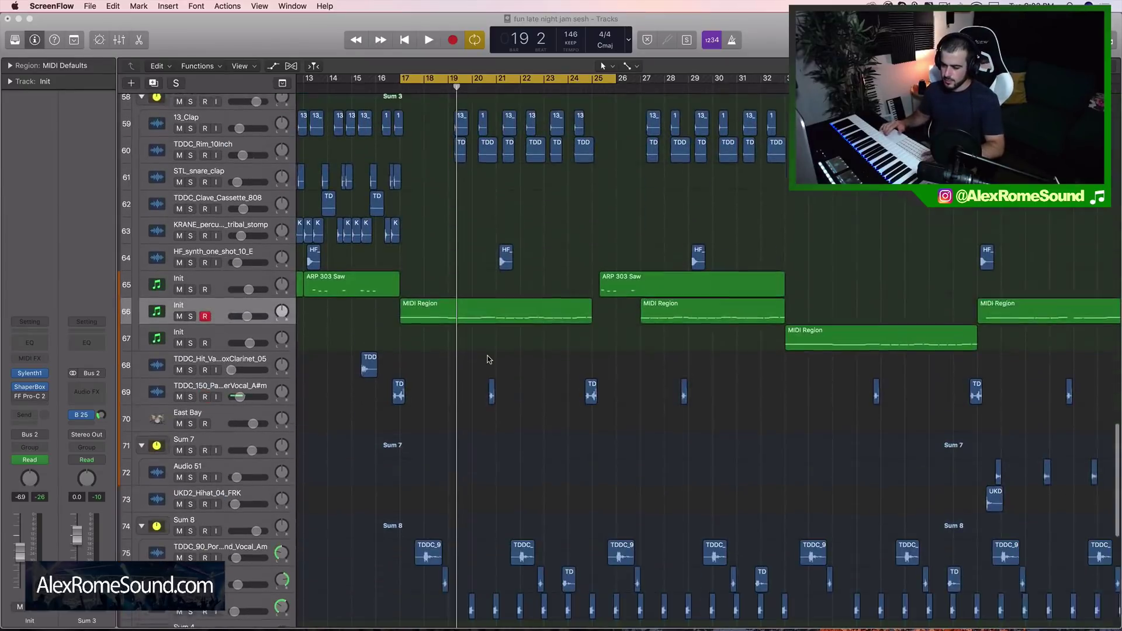
{"action": "scroll", "coordinate": [490, 359], "scroll_direction": "down", "scroll_amount": 1}
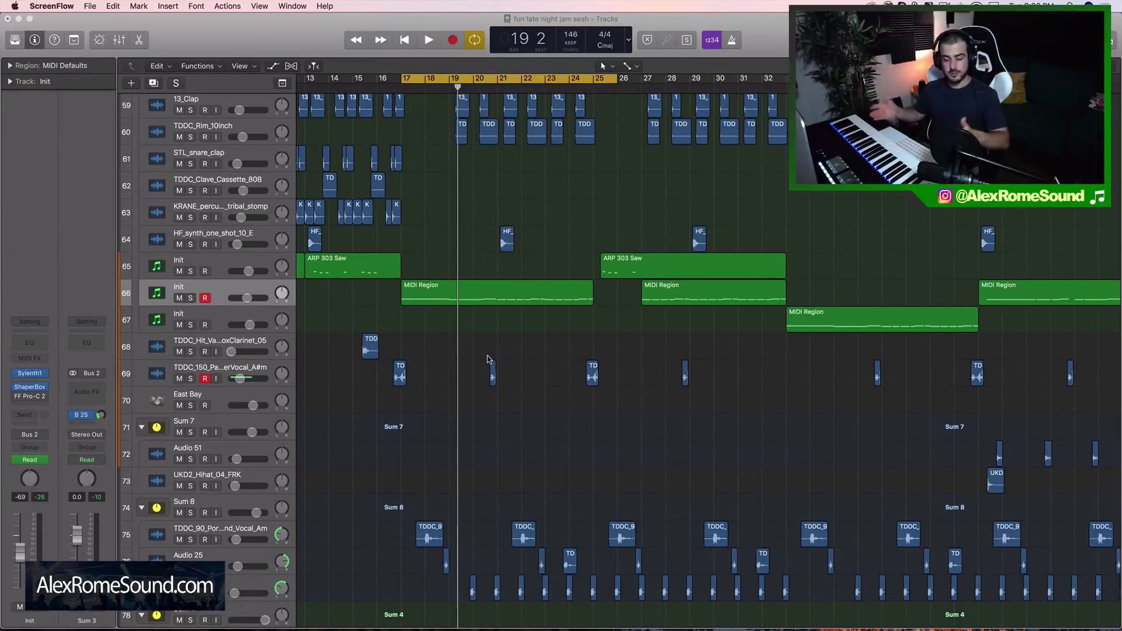
{"action": "scroll", "coordinate": [490, 359], "scroll_direction": "up", "scroll_amount": 15}
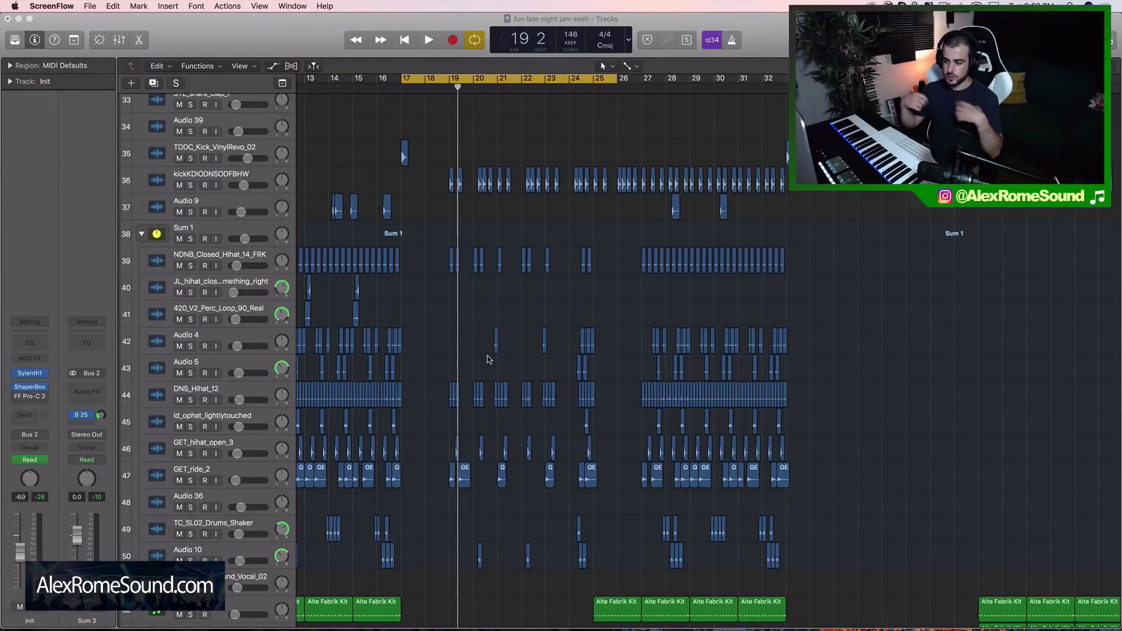
{"action": "scroll", "coordinate": [489, 360], "scroll_direction": "up", "scroll_amount": 10}
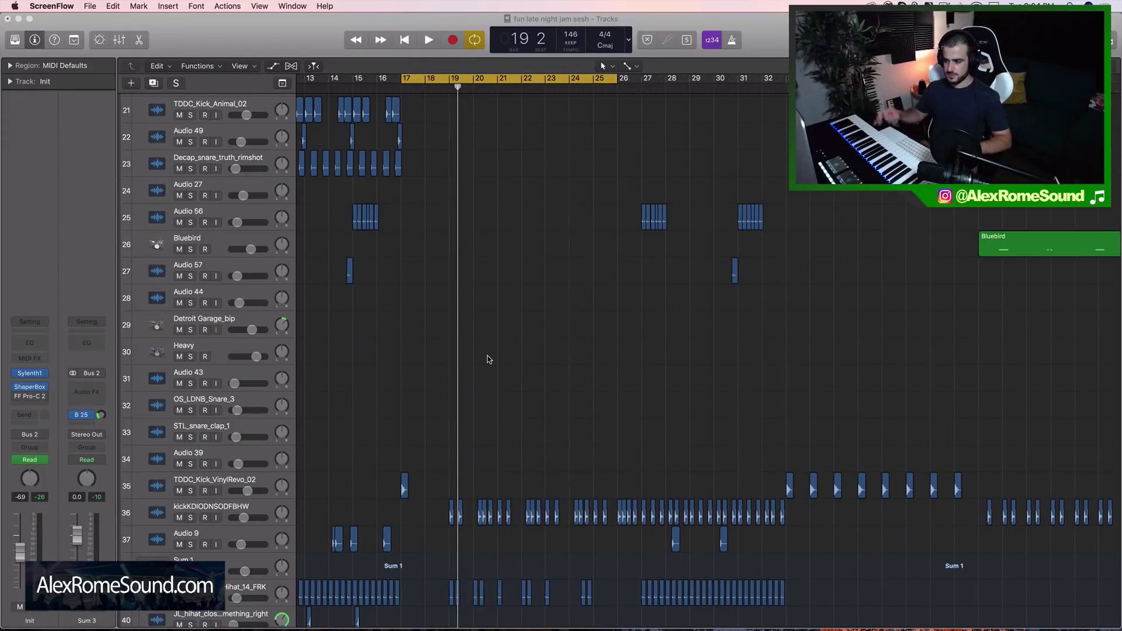
{"action": "scroll", "coordinate": [500, 345], "scroll_direction": "down", "scroll_amount": 15}
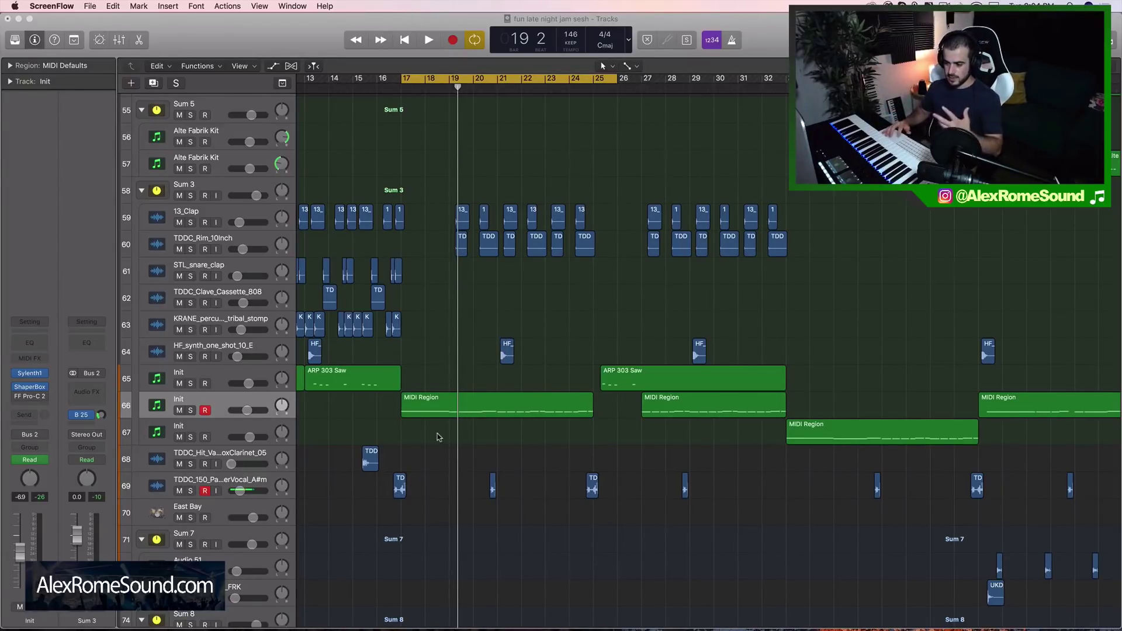
{"action": "left_click", "coordinate": [450, 414]}
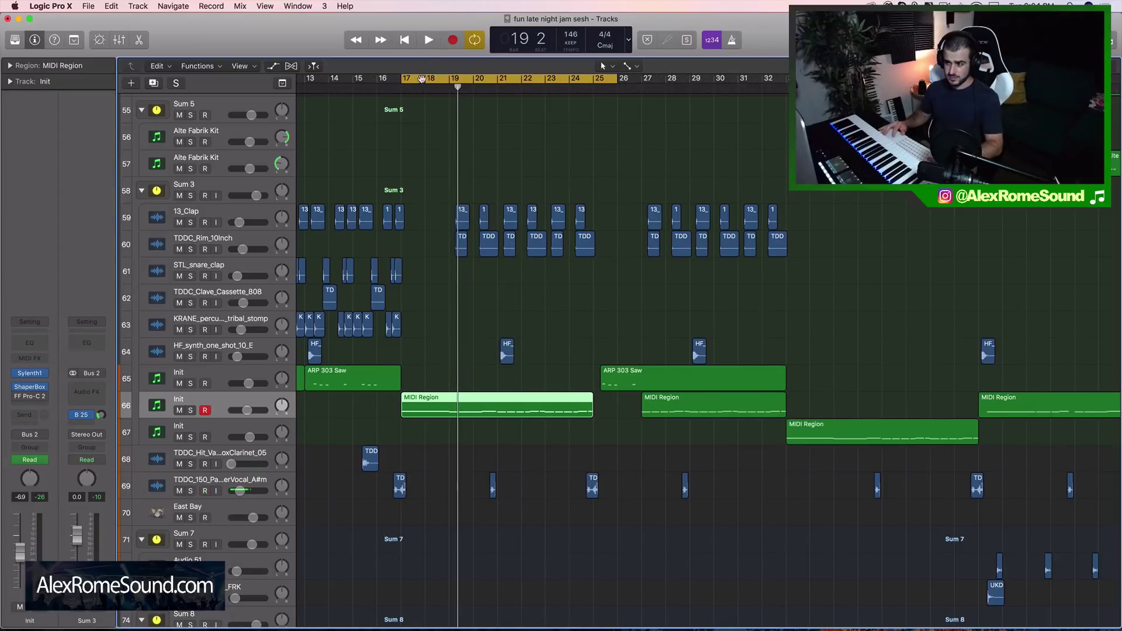
{"action": "left_click_drag", "start_coordinate": [422, 83], "coordinate": [401, 88]}
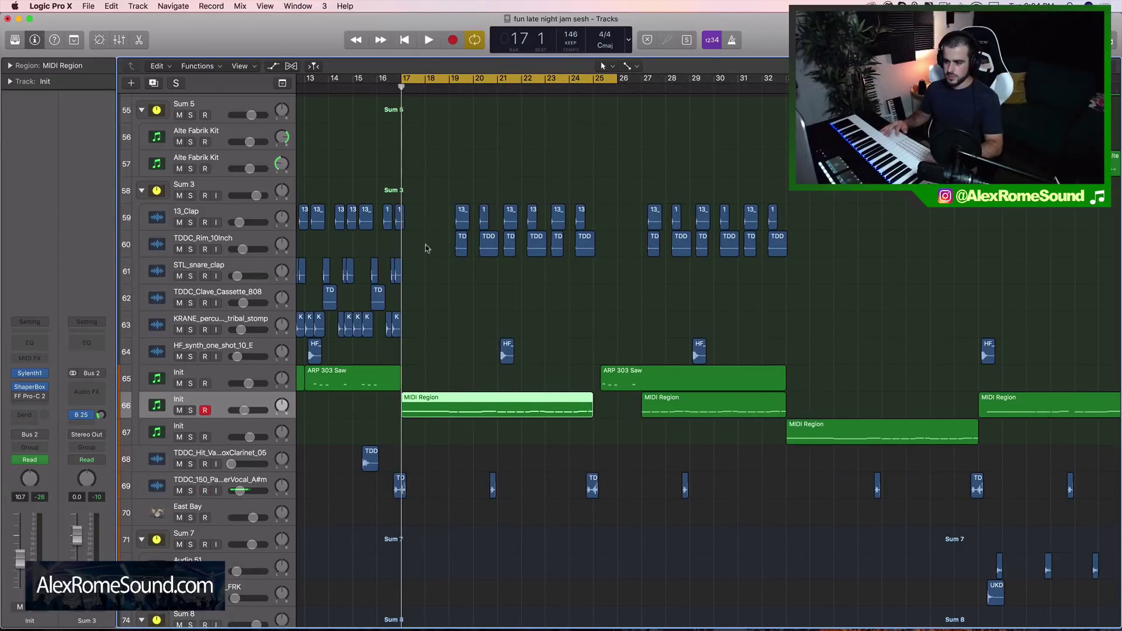
{"action": "left_click", "coordinate": [435, 295]}
{"action": "left_click", "coordinate": [432, 406]}
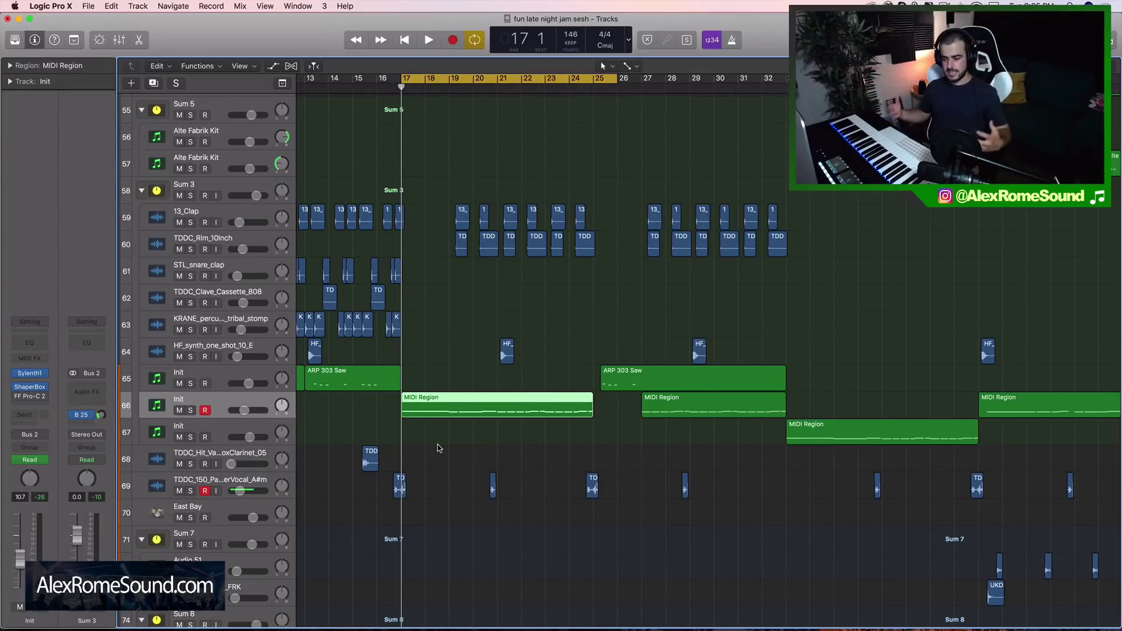
{"action": "left_click", "coordinate": [429, 355]}
{"action": "scroll", "coordinate": [433, 339], "scroll_direction": "up", "scroll_amount": 20}
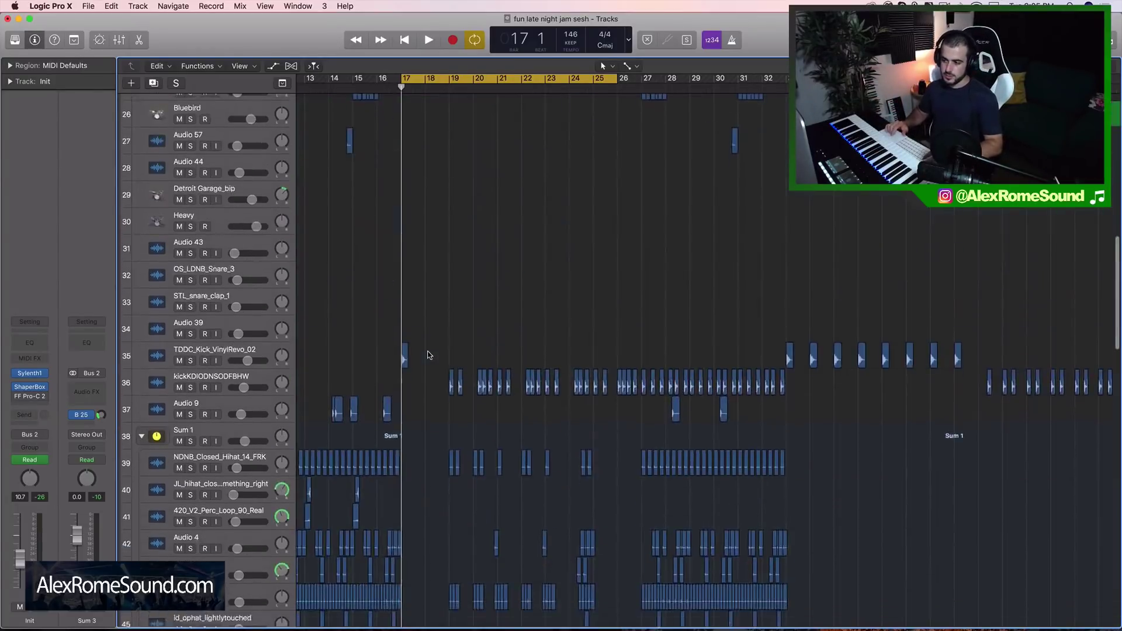
{"action": "scroll", "coordinate": [434, 299], "scroll_direction": "down", "scroll_amount": 20}
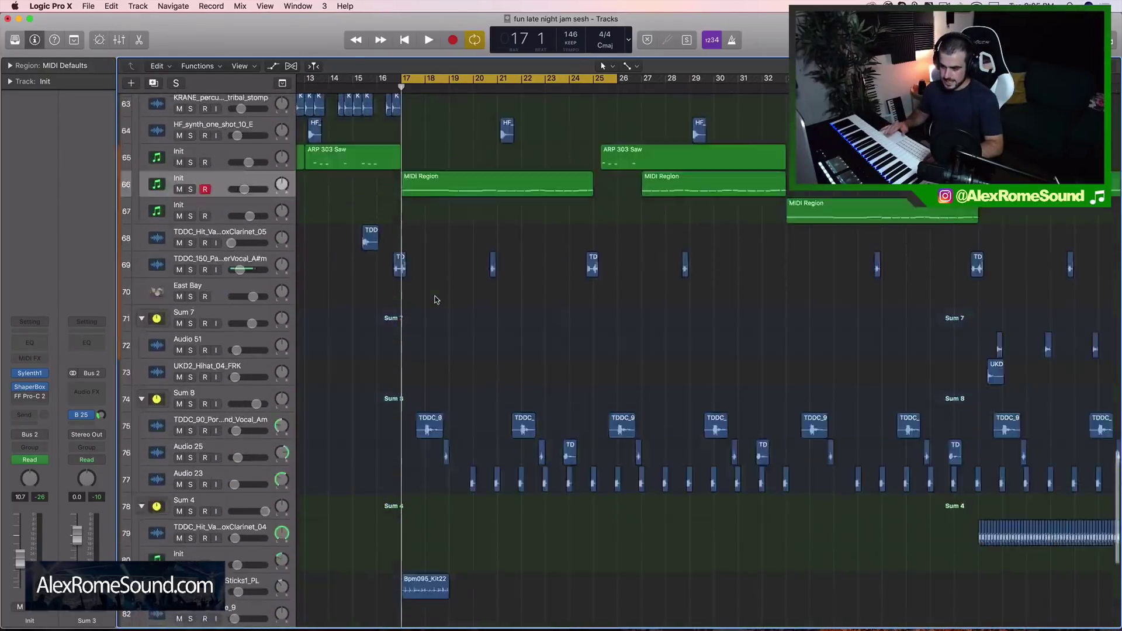
{"action": "left_click", "coordinate": [444, 402]}
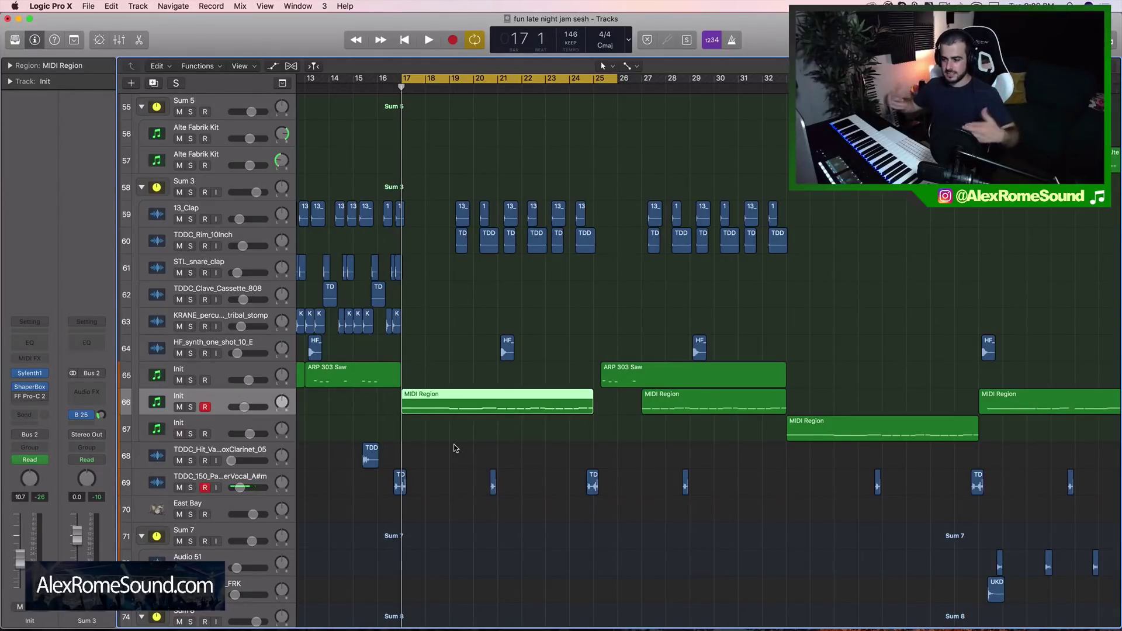
{"action": "left_click", "coordinate": [493, 464]}
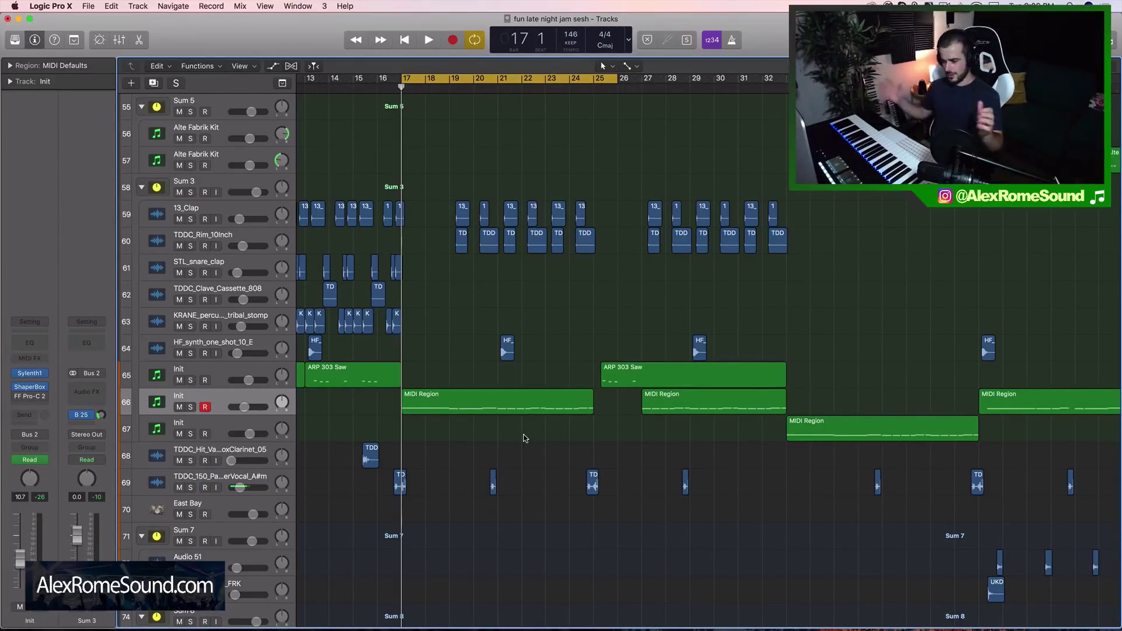
{"action": "left_click", "coordinate": [457, 407]}
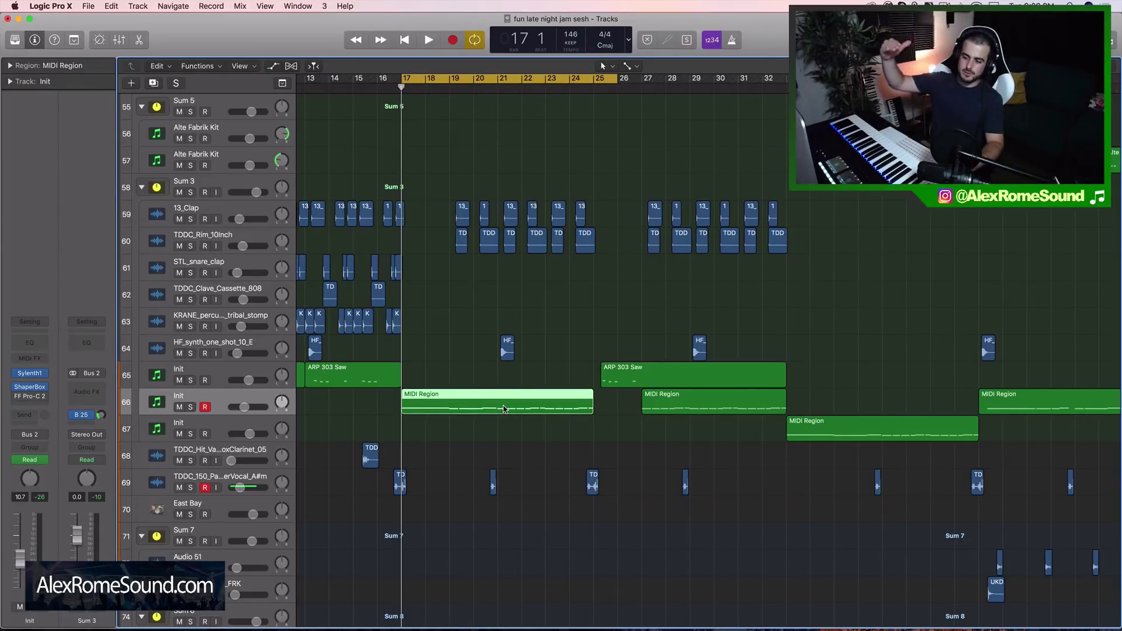
Step: Set the cycle range from bar 15 to bar 27 and play part of the full arrangement
{"action": "scroll", "coordinate": [696, 221], "scroll_direction": "up", "scroll_amount": 10}
{"action": "scroll", "coordinate": [695, 221], "scroll_direction": "down", "scroll_amount": 5}
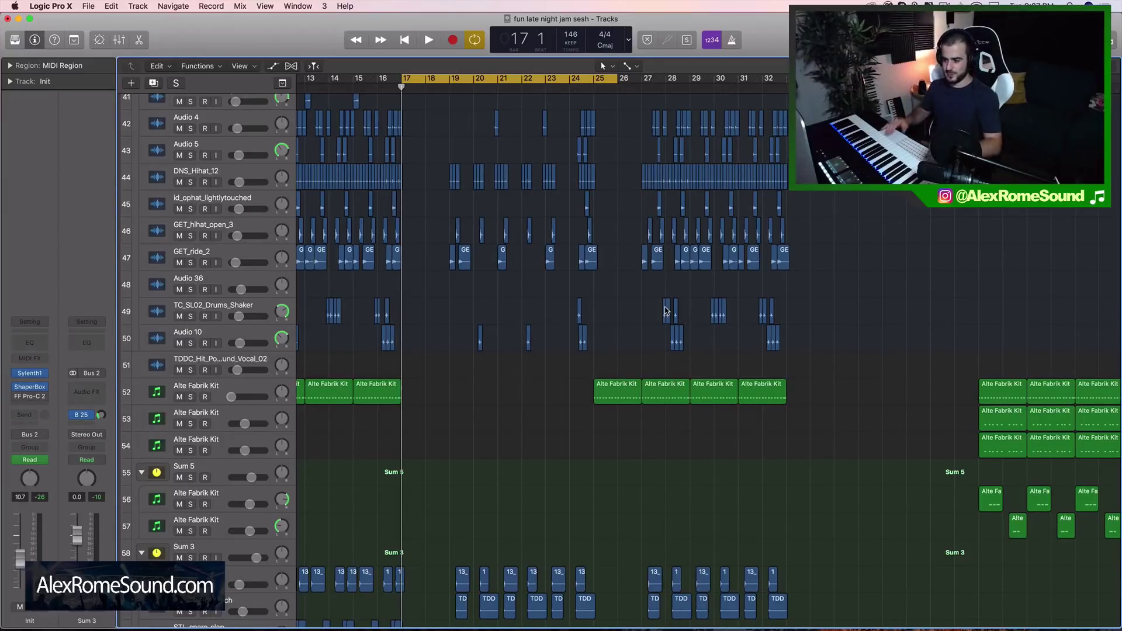
{"action": "scroll", "coordinate": [666, 310], "scroll_direction": "up", "scroll_amount": 10}
{"action": "scroll", "coordinate": [548, 188], "scroll_direction": "up", "scroll_amount": 10}
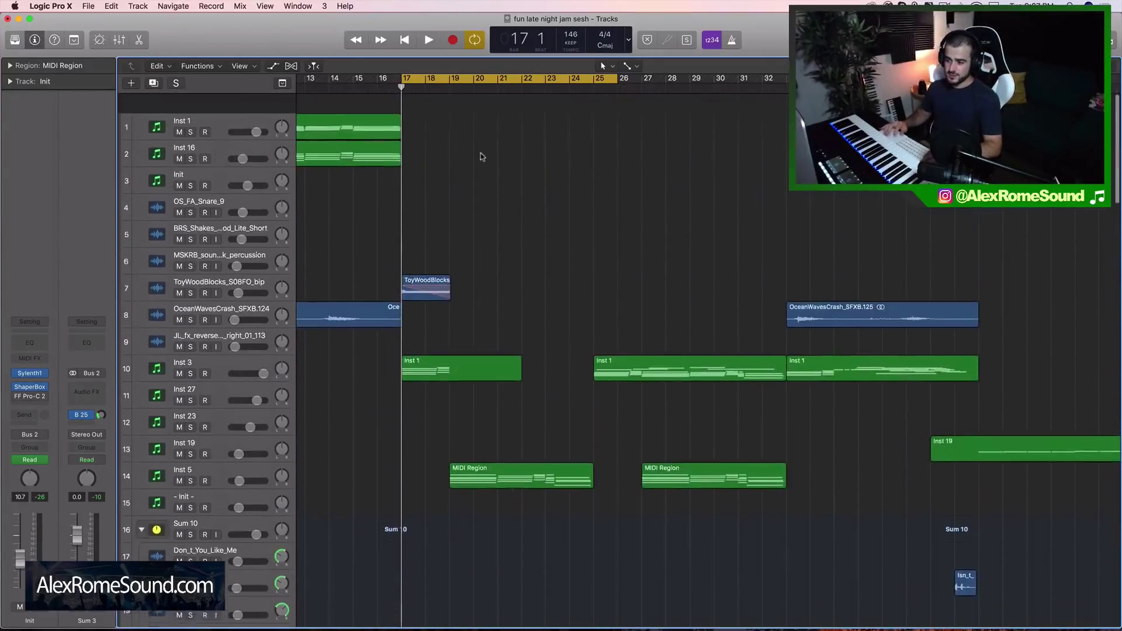
{"action": "left_click_drag", "start_coordinate": [354, 80], "coordinate": [626, 279]}
{"action": "scroll", "coordinate": [626, 280], "scroll_direction": "down", "scroll_amount": 20}
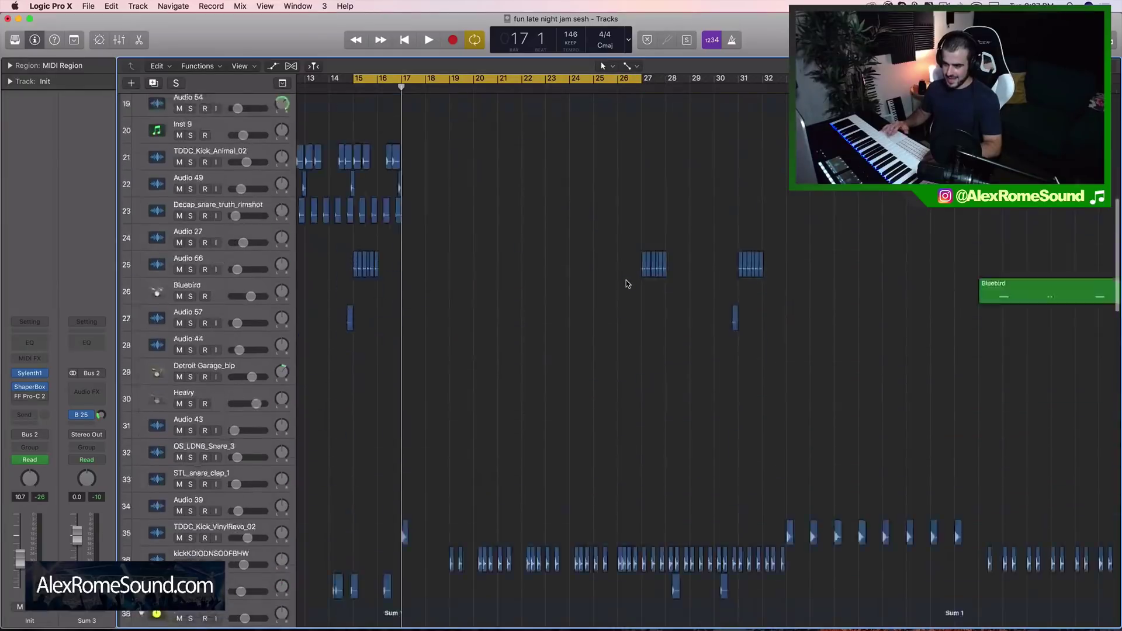
{"action": "scroll", "coordinate": [626, 279], "scroll_direction": "up", "scroll_amount": 10}
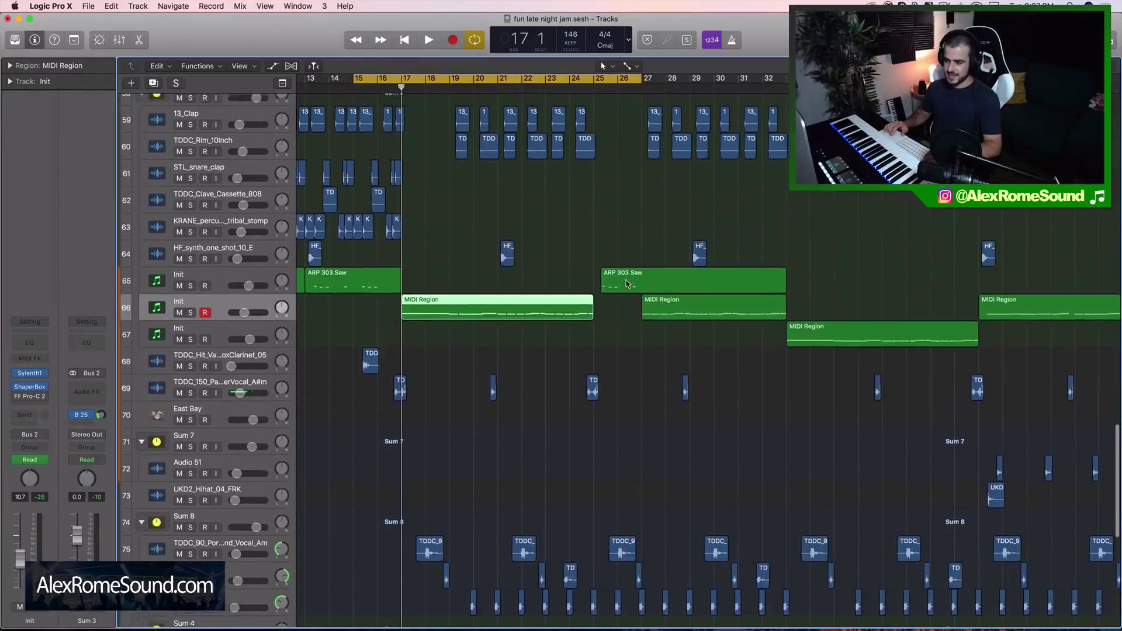
{"action": "key", "text": "space"}
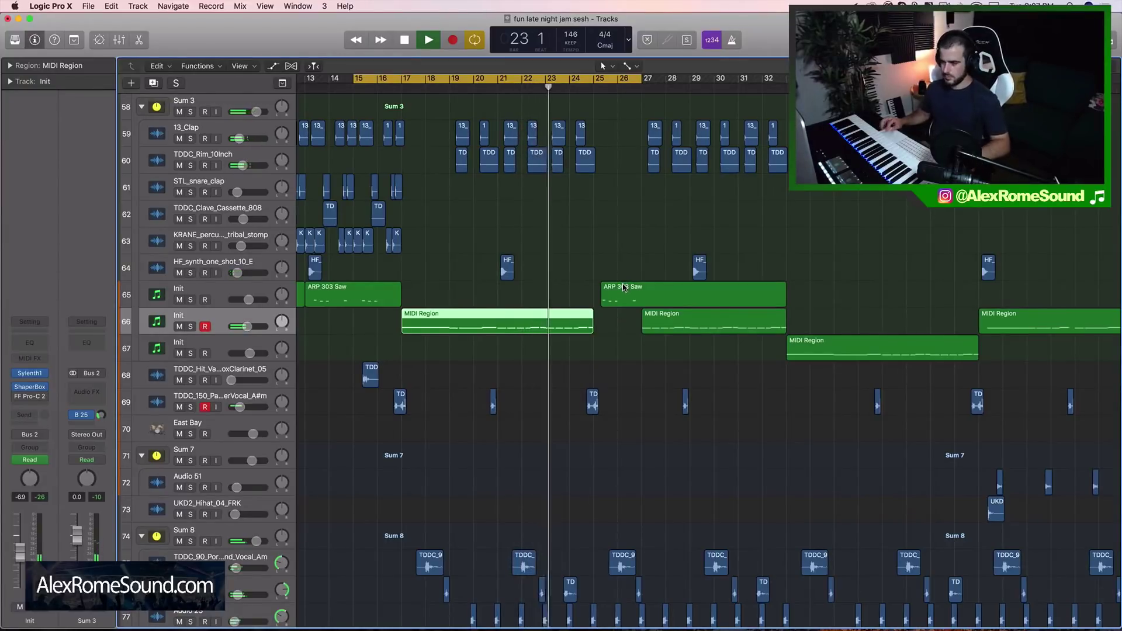
{"action": "key", "text": "space"}
Step: Set the cycle range to bars 17 through 25 and solo the Init bass on track 66
{"action": "left_click_drag", "start_coordinate": [406, 75], "coordinate": [587, 87]}
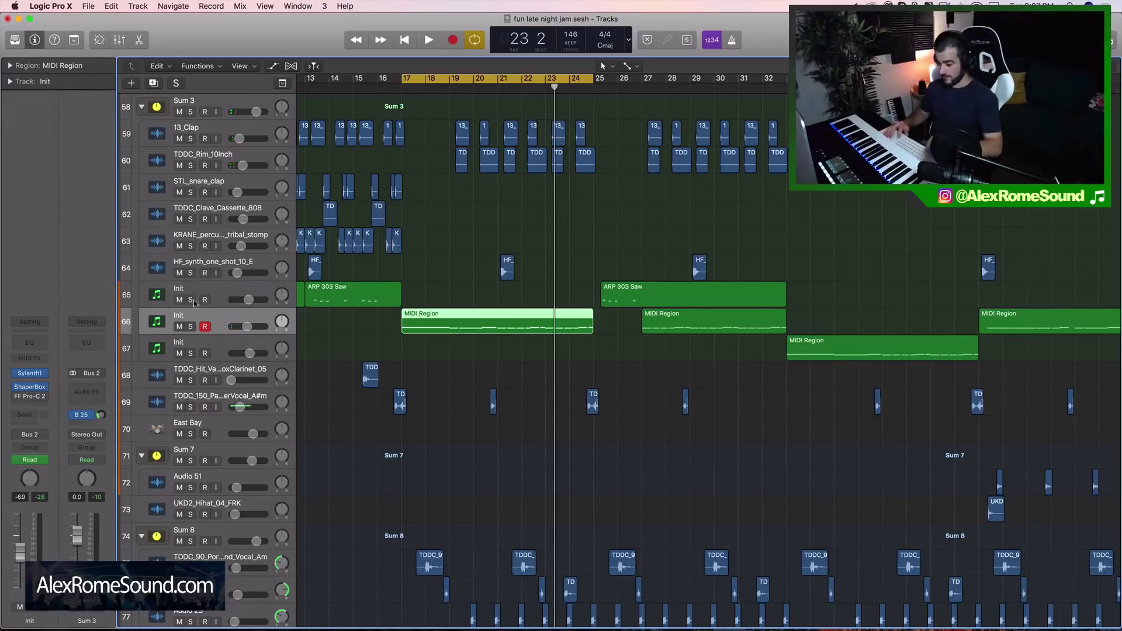
{"action": "left_click", "coordinate": [190, 327]}
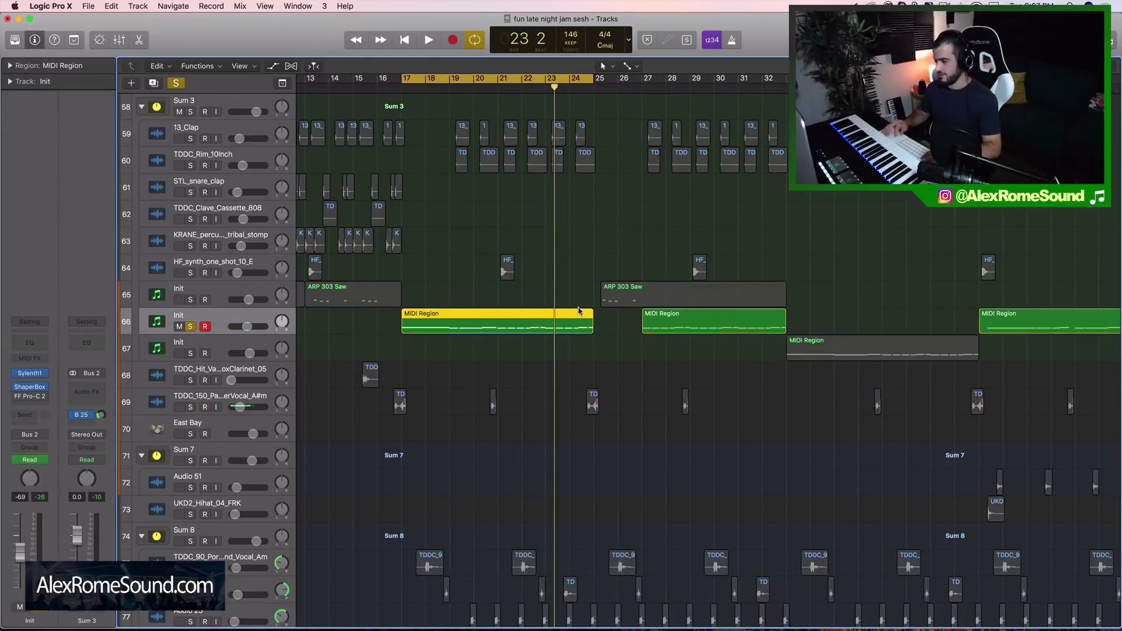
Step: Check the ShaperBox volume curve, bypass ShaperBox and FF Pro-C 2, and briefly play the soloed bass
{"action": "left_click", "coordinate": [30, 386]}
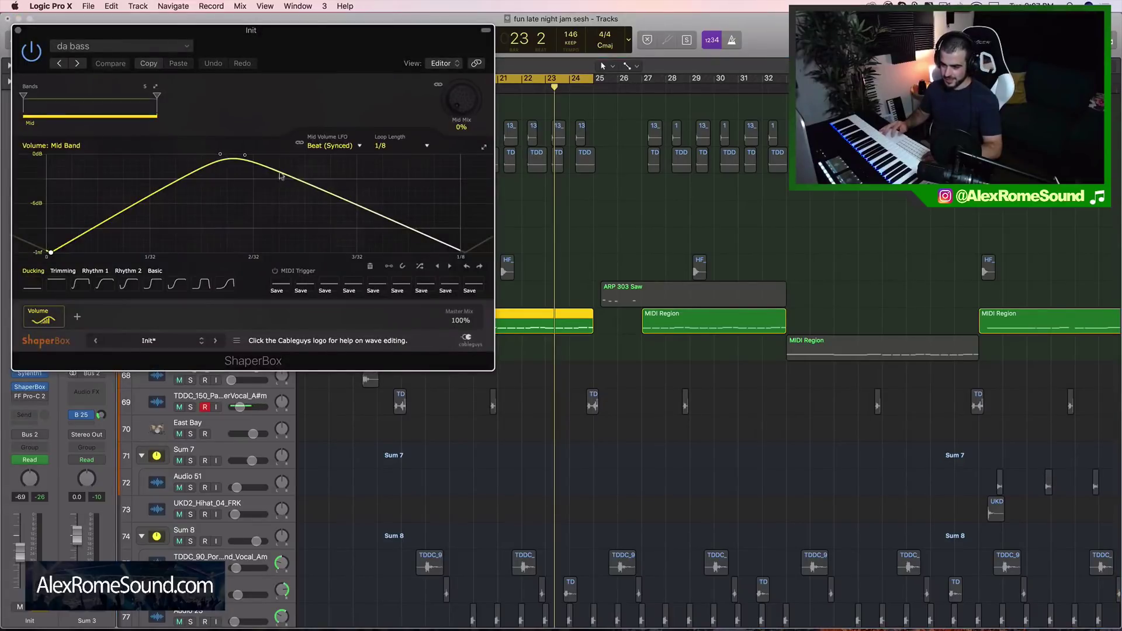
{"action": "left_click", "coordinate": [19, 31]}
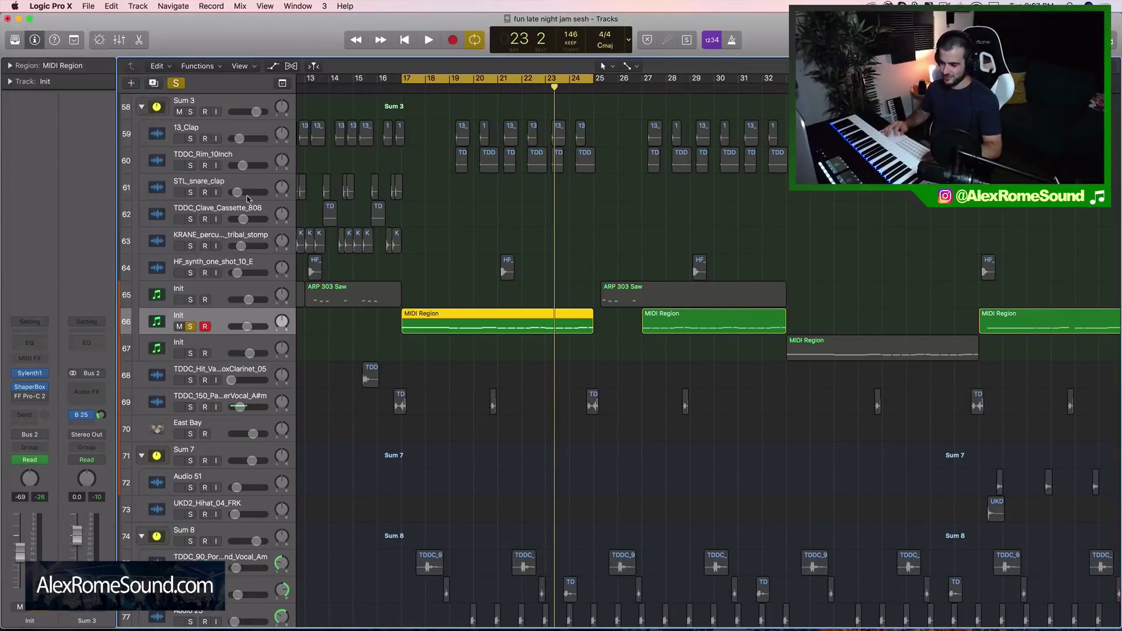
{"action": "mouse_move", "coordinate": [17, 388]}
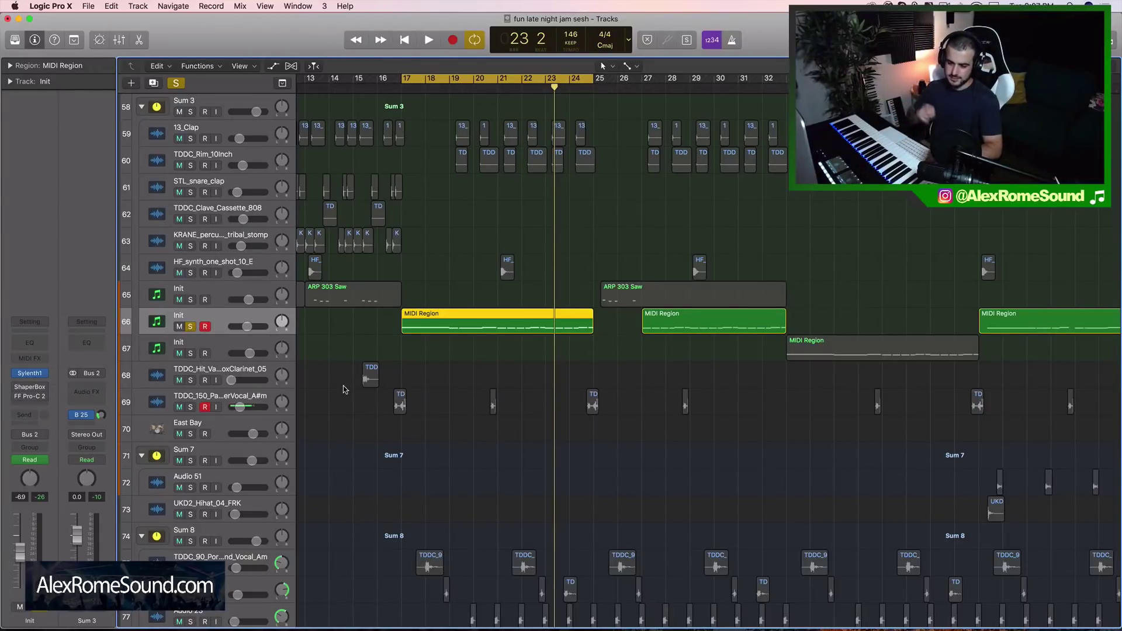
{"action": "key", "text": "space"}
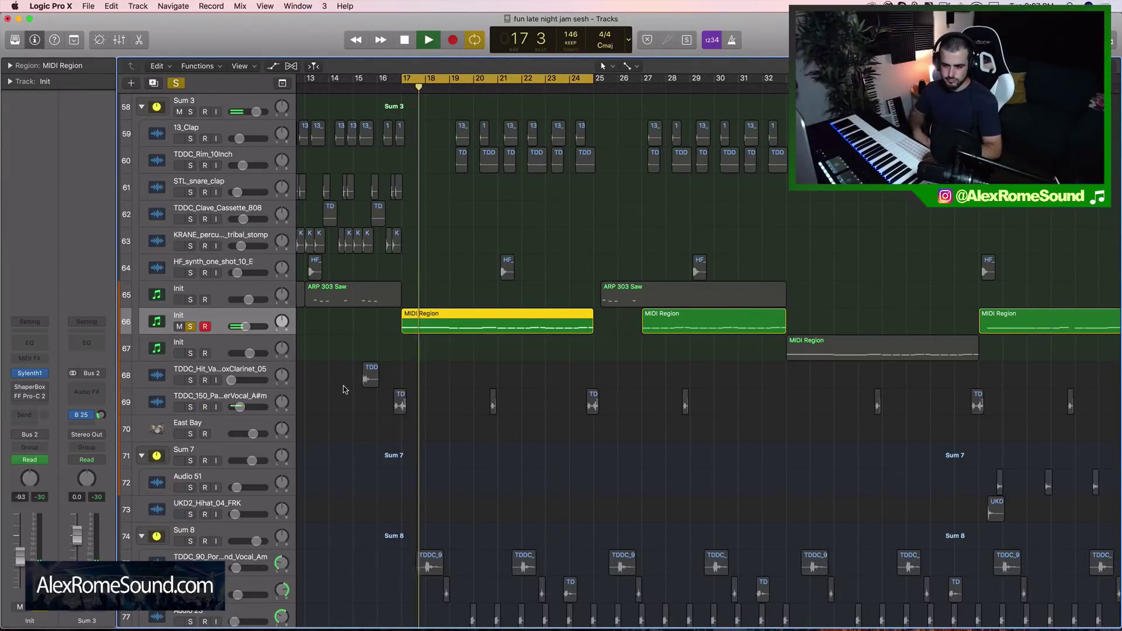
{"action": "key", "text": "space"}
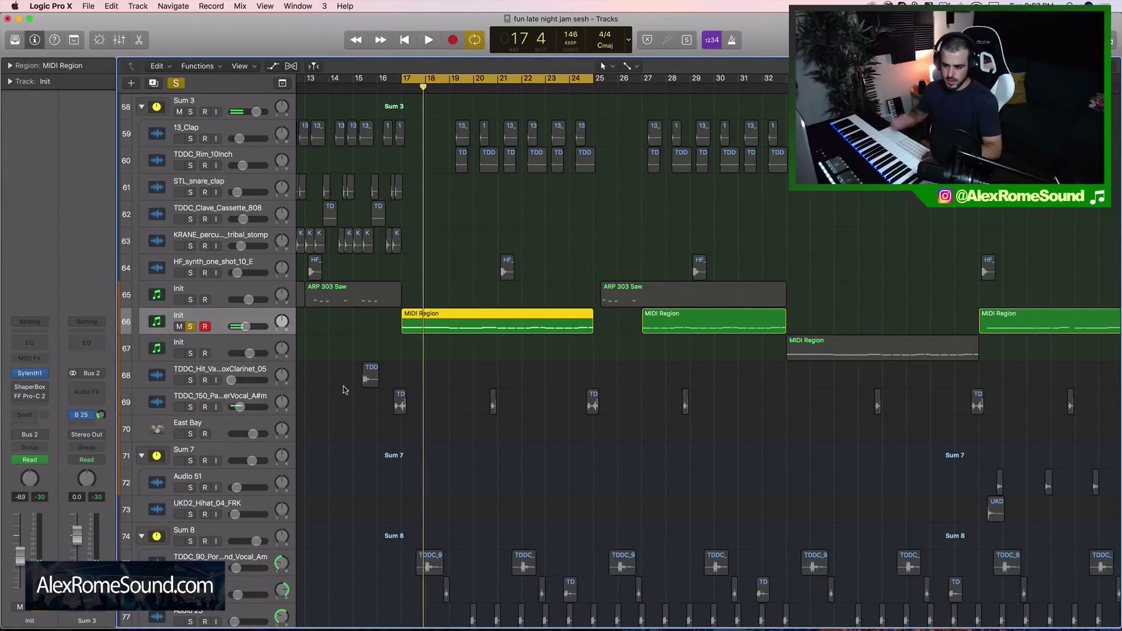
Step: Inspect the OverDrive distortion amount in the soloed track's Sylenth1 and close the plug-in
{"action": "left_click", "coordinate": [31, 376]}
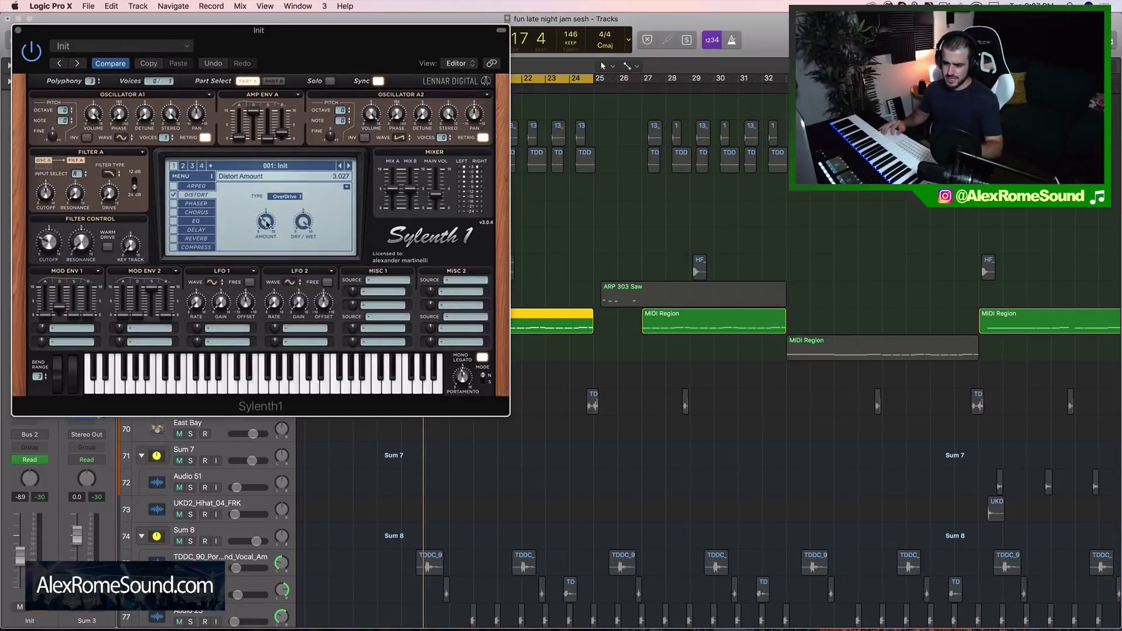
{"action": "mouse_move", "coordinate": [267, 223]}
{"action": "left_mouse_down"}
{"action": "mouse_move", "coordinate": [274, 176]}
{"action": "mouse_move", "coordinate": [264, 226]}
{"action": "left_mouse_up"}
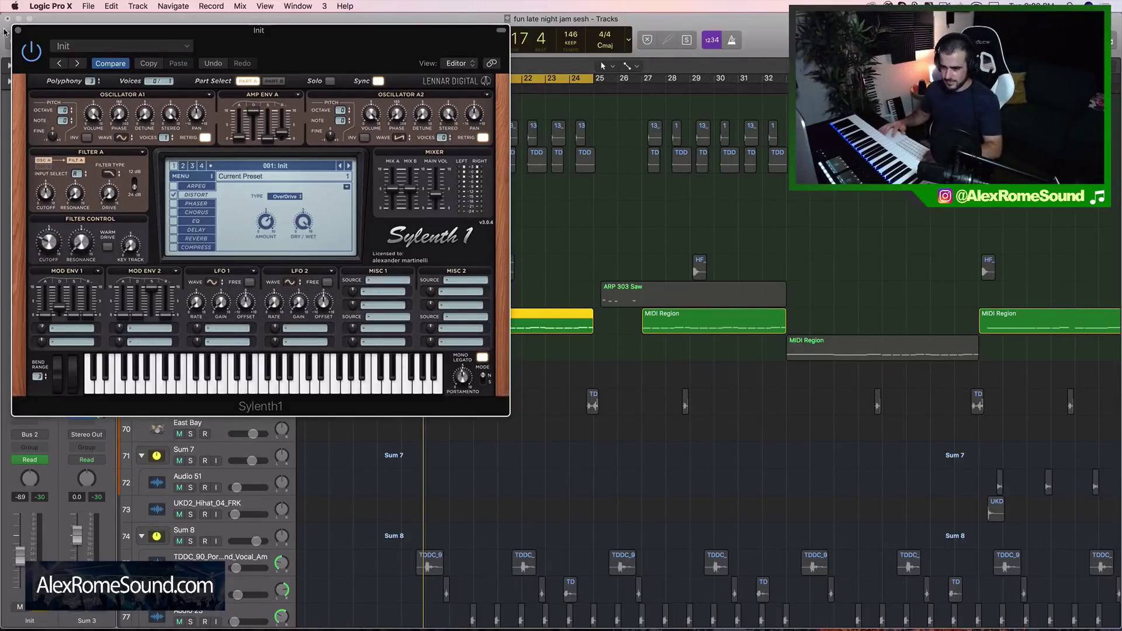
{"action": "left_click", "coordinate": [18, 30]}
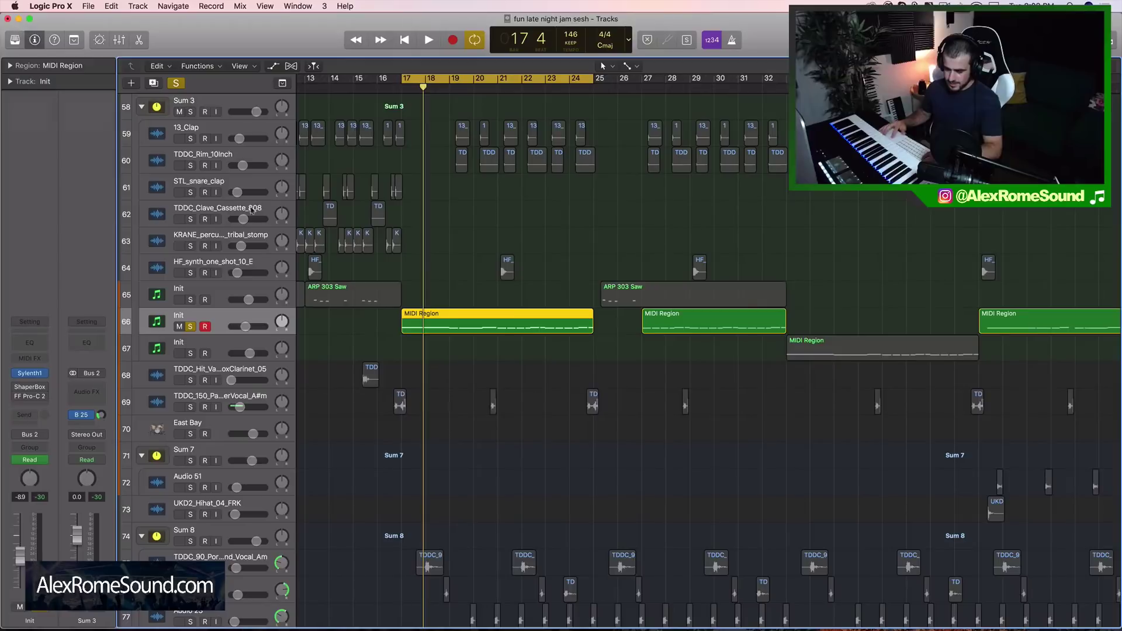
Step: Reselect the bar 17 MIDI region on track 66 and listen to the unprocessed bass in solo
{"action": "left_click", "coordinate": [473, 328]}
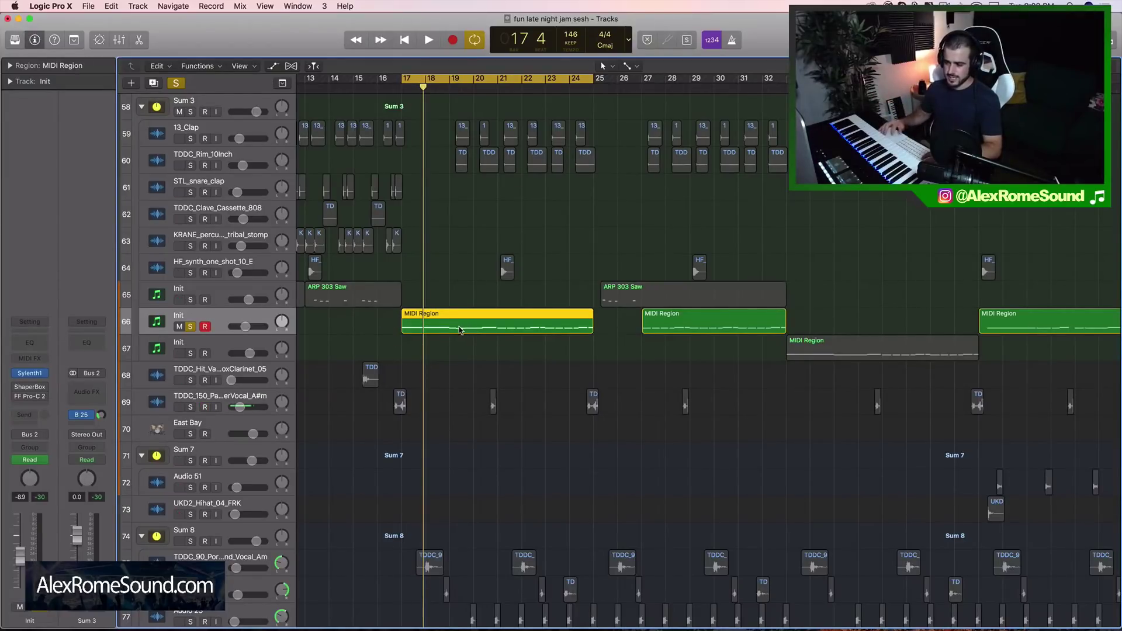
{"action": "left_click_drag", "start_coordinate": [449, 285], "coordinate": [449, 354]}
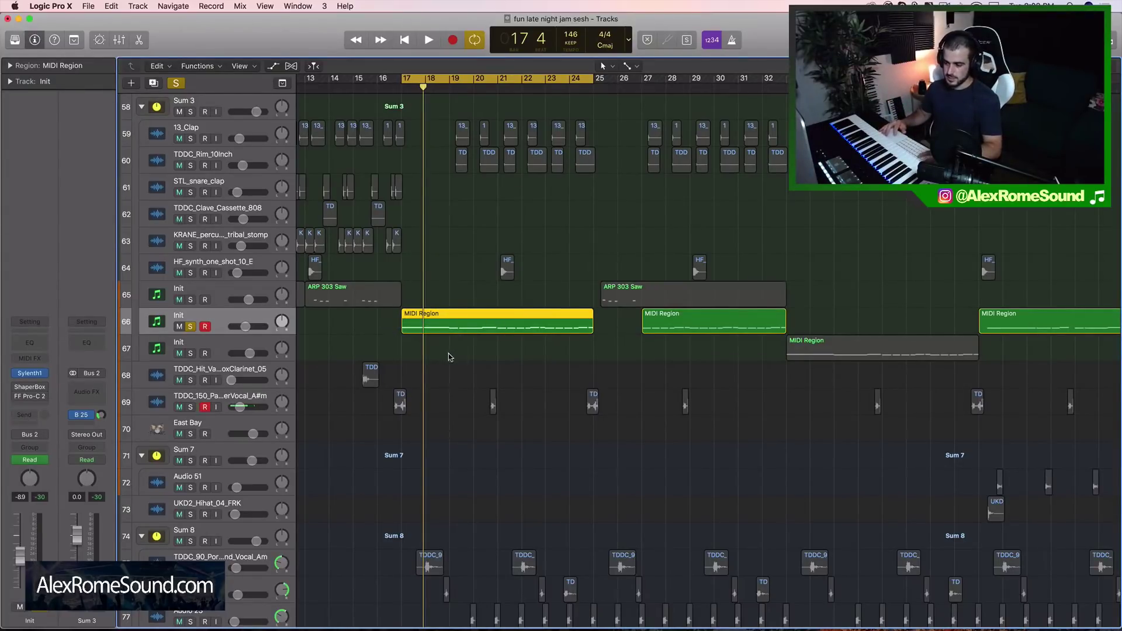
{"action": "key", "text": "space"}
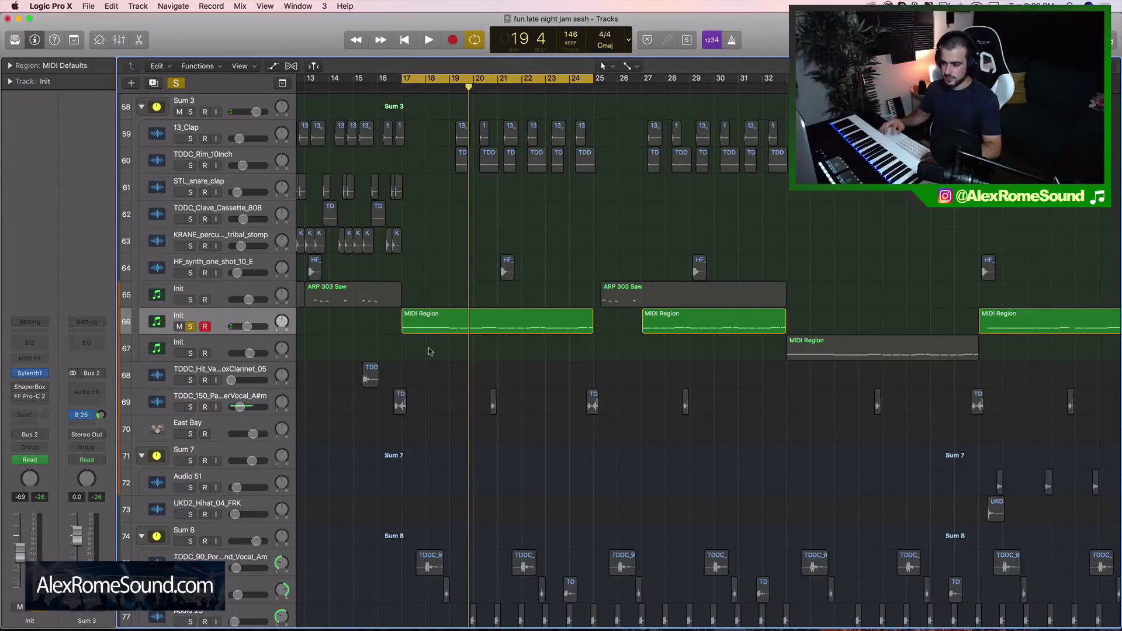
{"action": "left_click", "coordinate": [452, 331]}
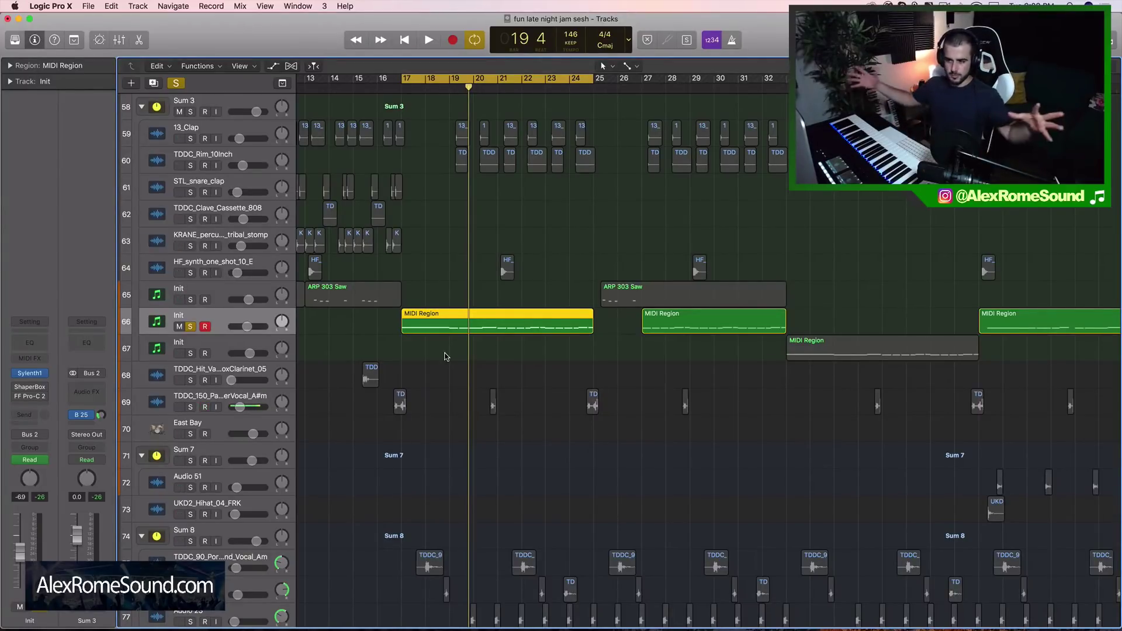
{"action": "key", "text": "space"}
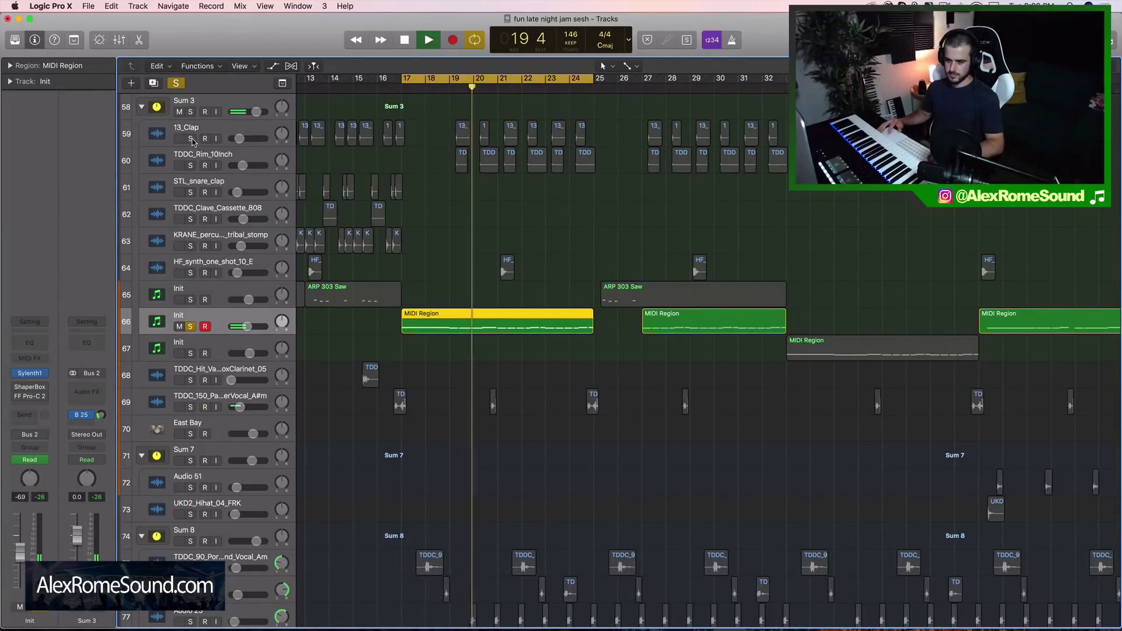
{"action": "key", "text": "space"}
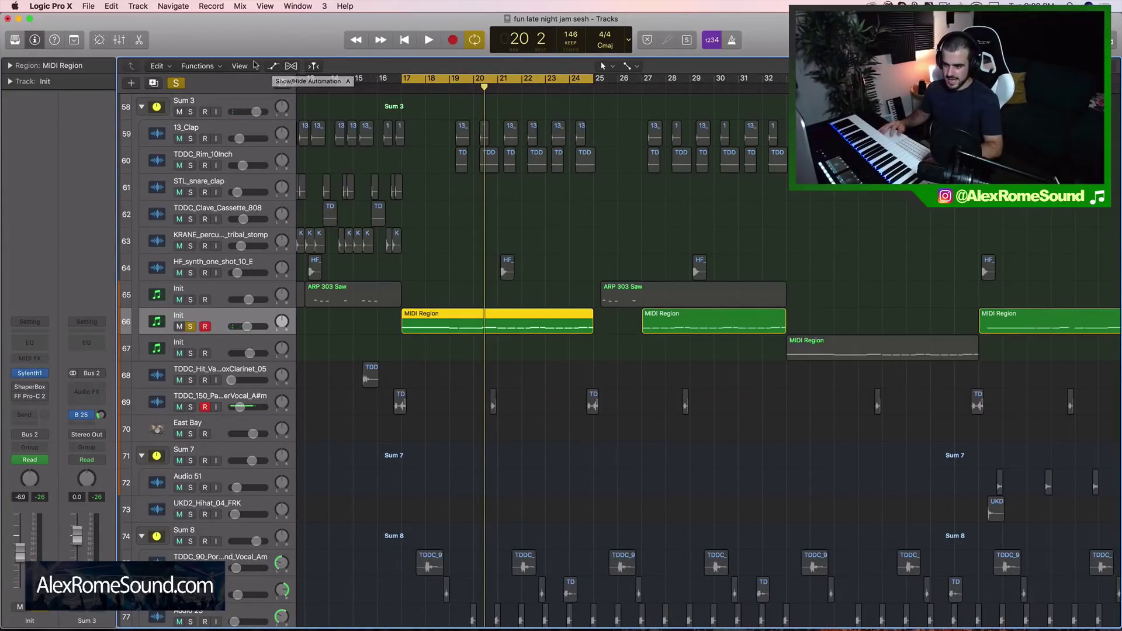
Step: Check the bass's Sylenth1 patch, and display the ShaperBox Volume Mid Mix automation on track 66
{"action": "left_click", "coordinate": [32, 376]}
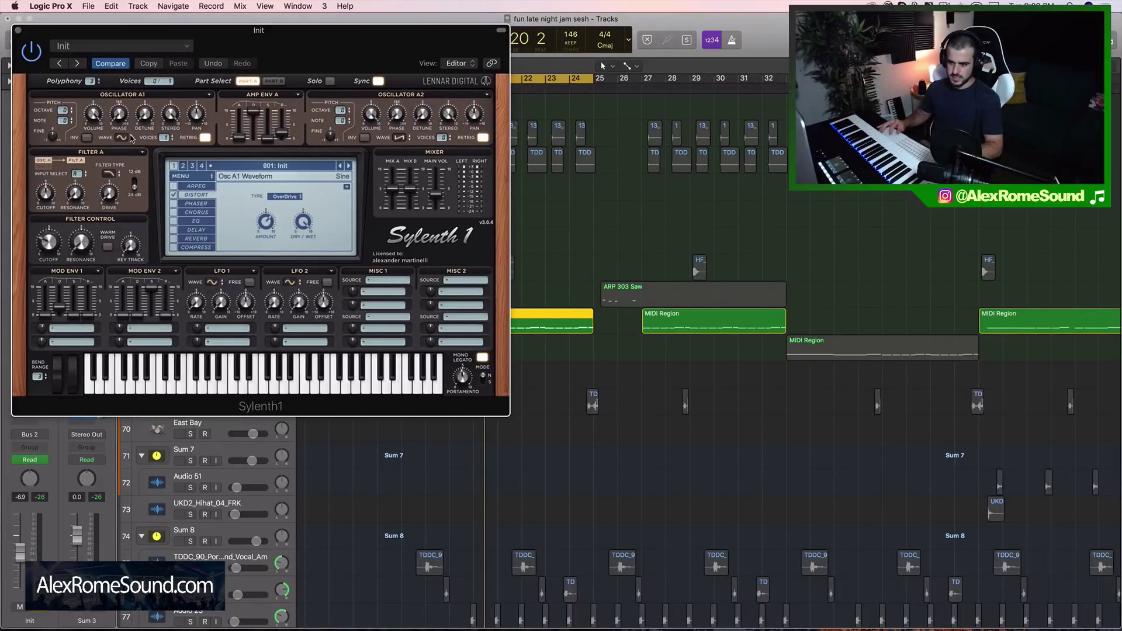
{"action": "left_click", "coordinate": [18, 30]}
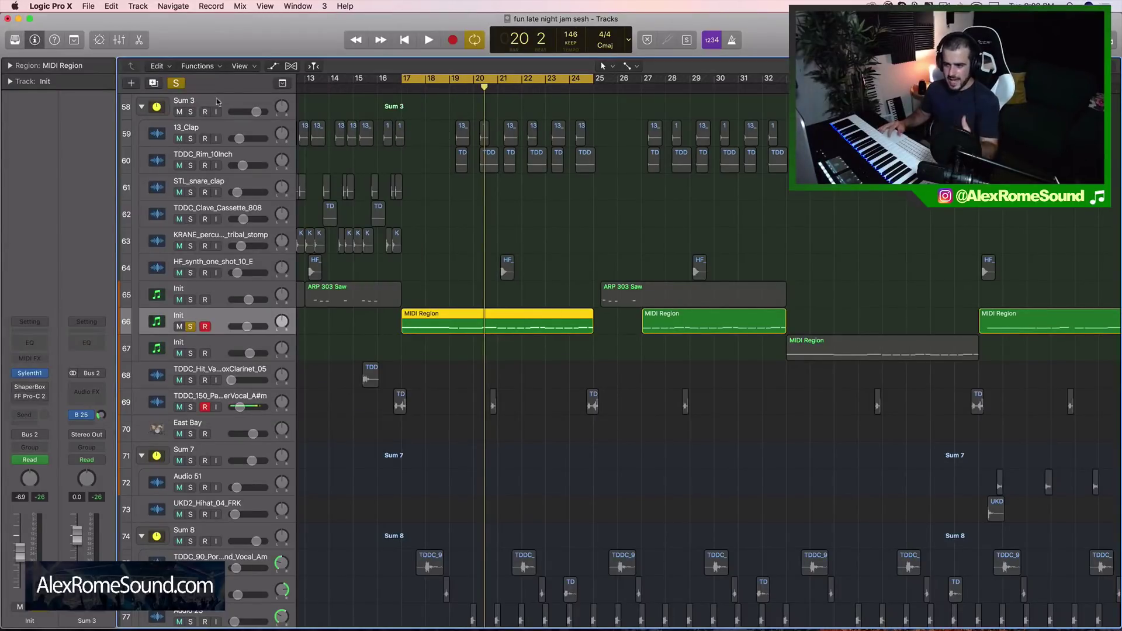
{"action": "left_click", "coordinate": [273, 65]}
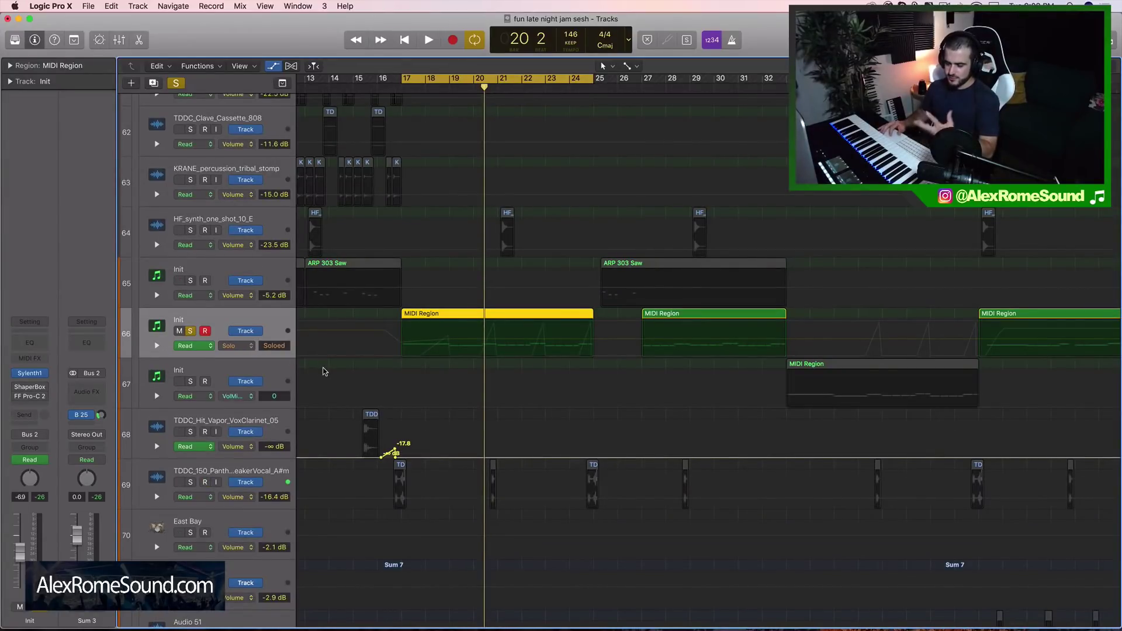
{"action": "left_click", "coordinate": [234, 345]}
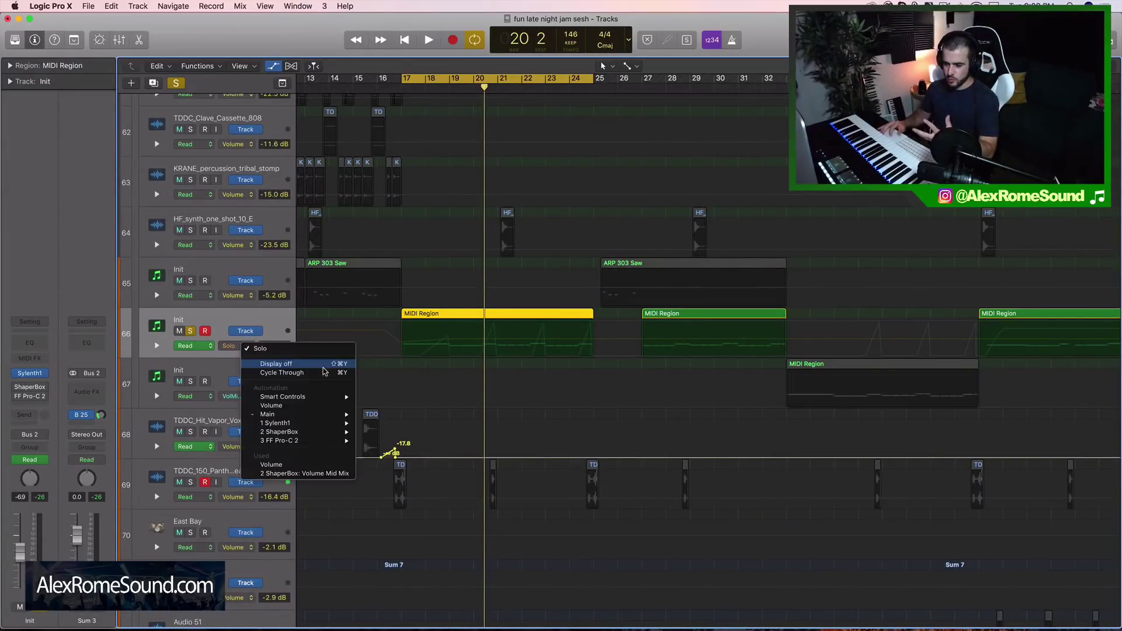
{"action": "left_click", "coordinate": [320, 473]}
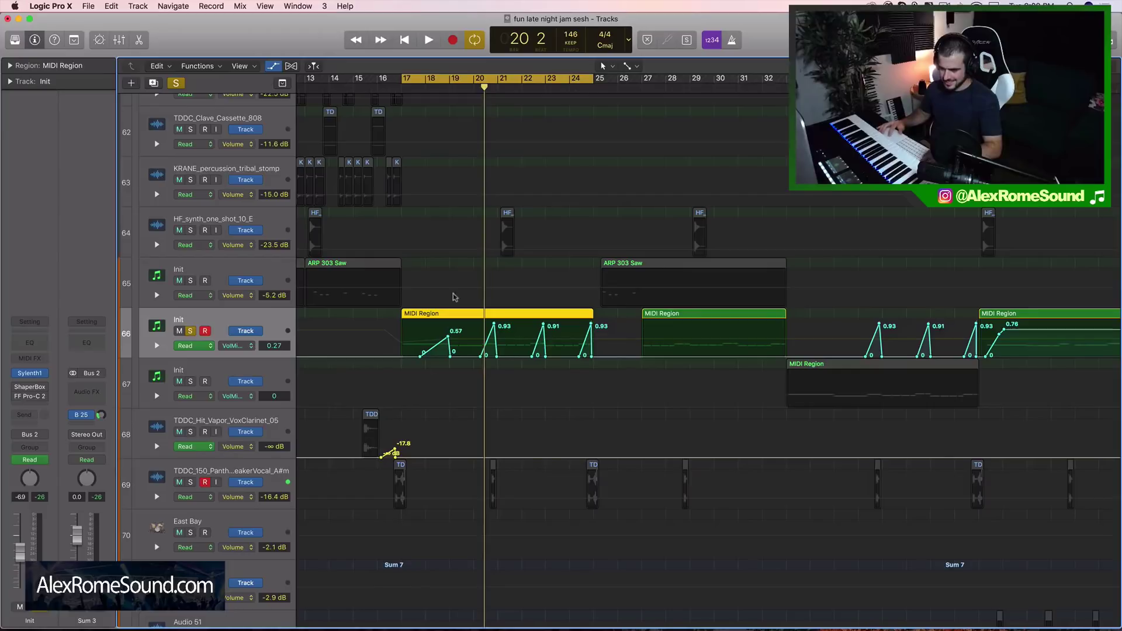
Step: Raise the peak of the first Volume Mid Mix ramp on track 66 to 0.85 and play the section
{"action": "left_click_drag", "start_coordinate": [449, 338], "coordinate": [448, 325]}
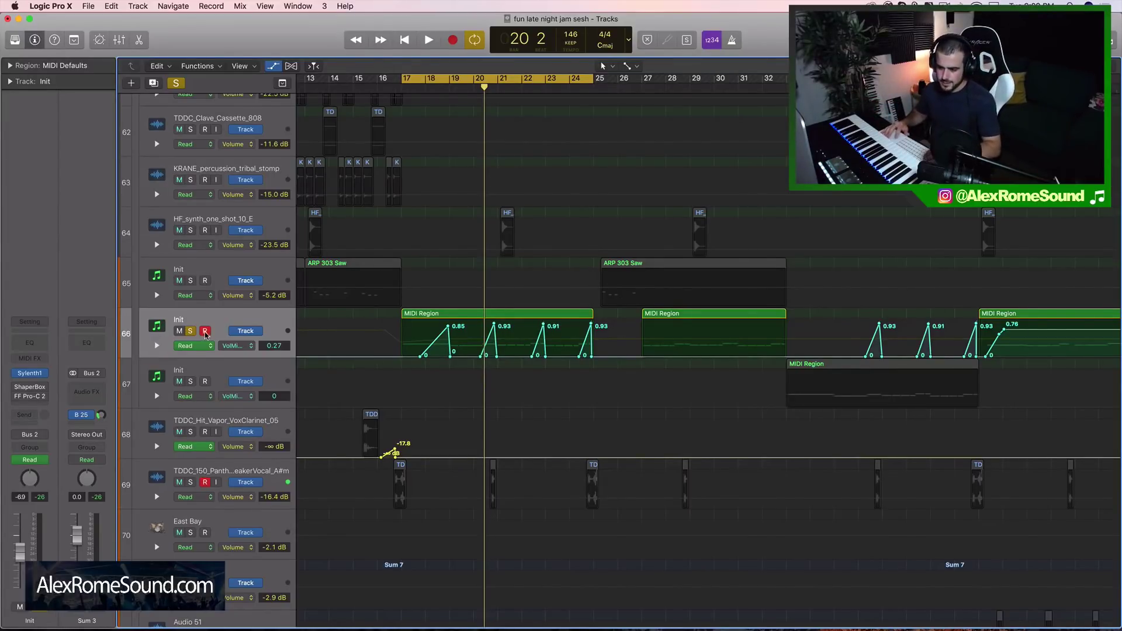
{"action": "key", "text": "space"}
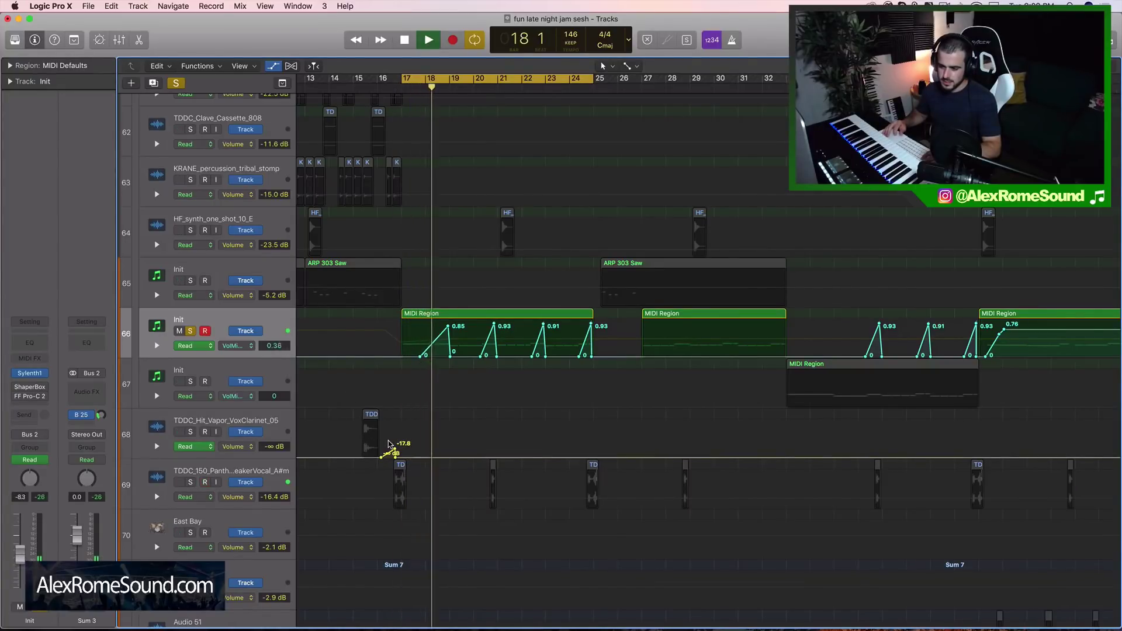
{"action": "key", "text": "space"}
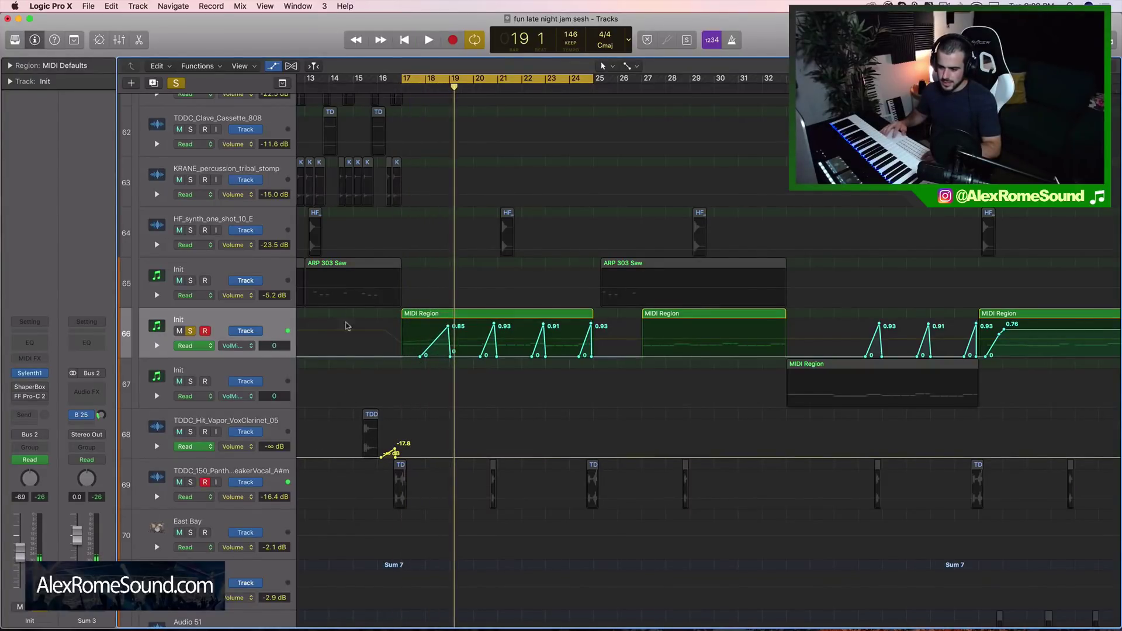
{"action": "left_click", "coordinate": [413, 360]}
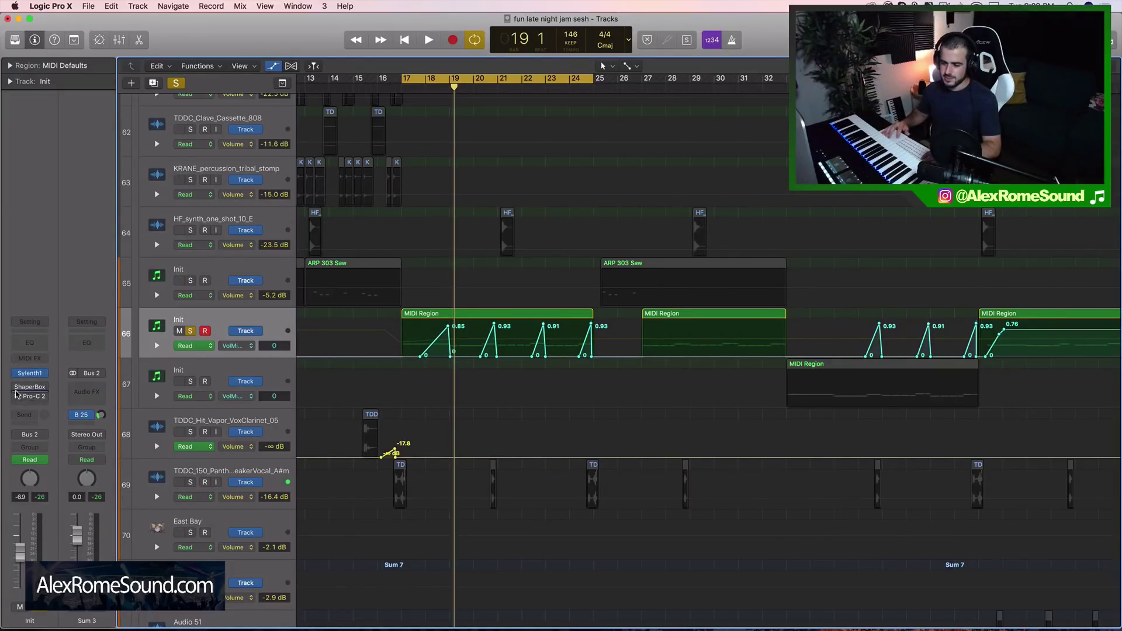
Step: Re-enable ShaperBox on track 66, redisplay its Volume Mid Mix automation, and play the soloed bass
{"action": "left_click", "coordinate": [16, 391]}
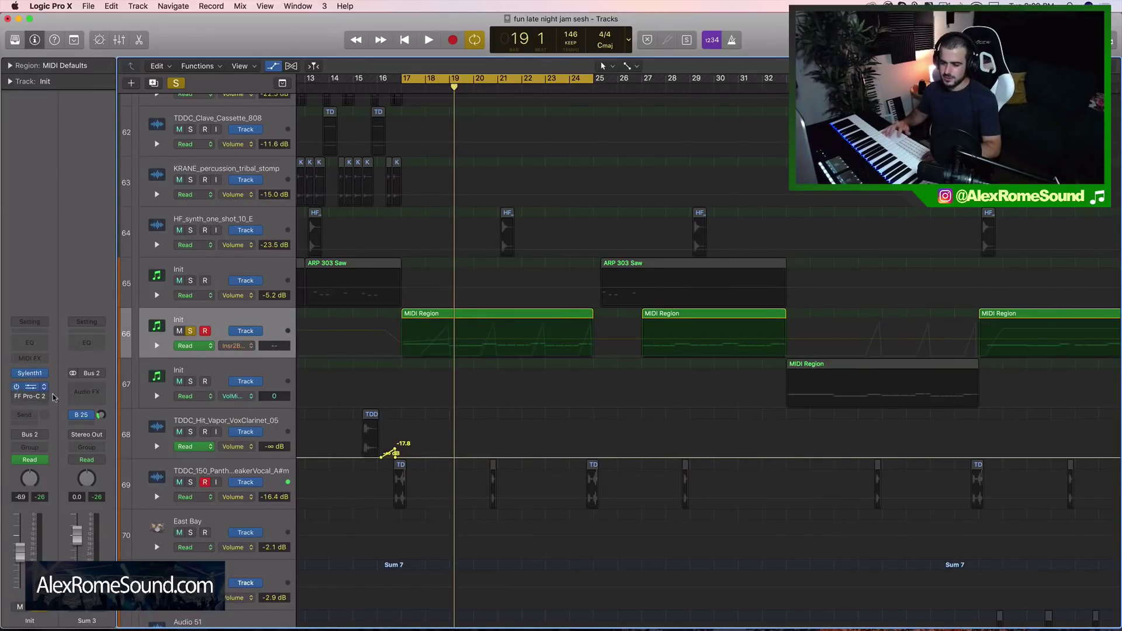
{"action": "left_click", "coordinate": [252, 346]}
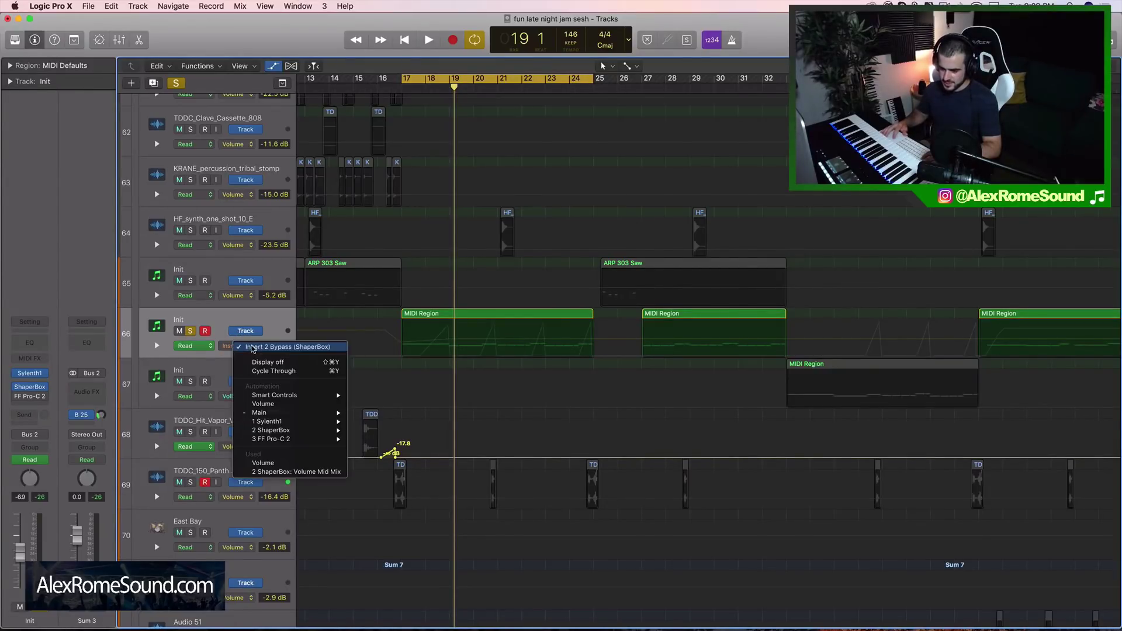
{"action": "left_click", "coordinate": [272, 471]}
{"action": "key", "text": "space"}
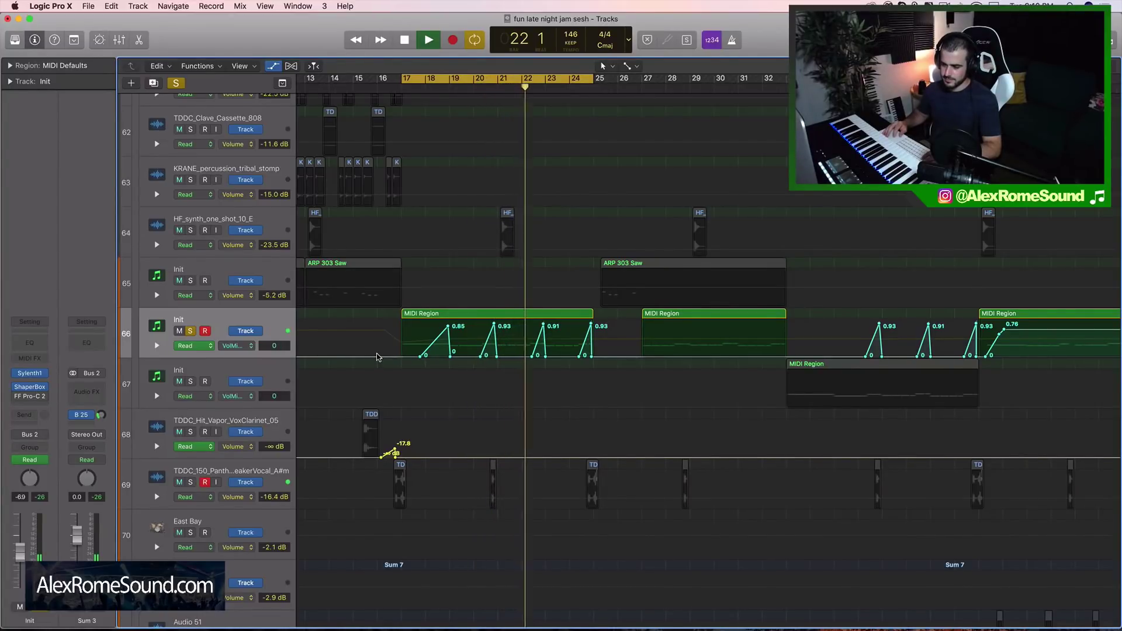
{"action": "key", "text": "space"}
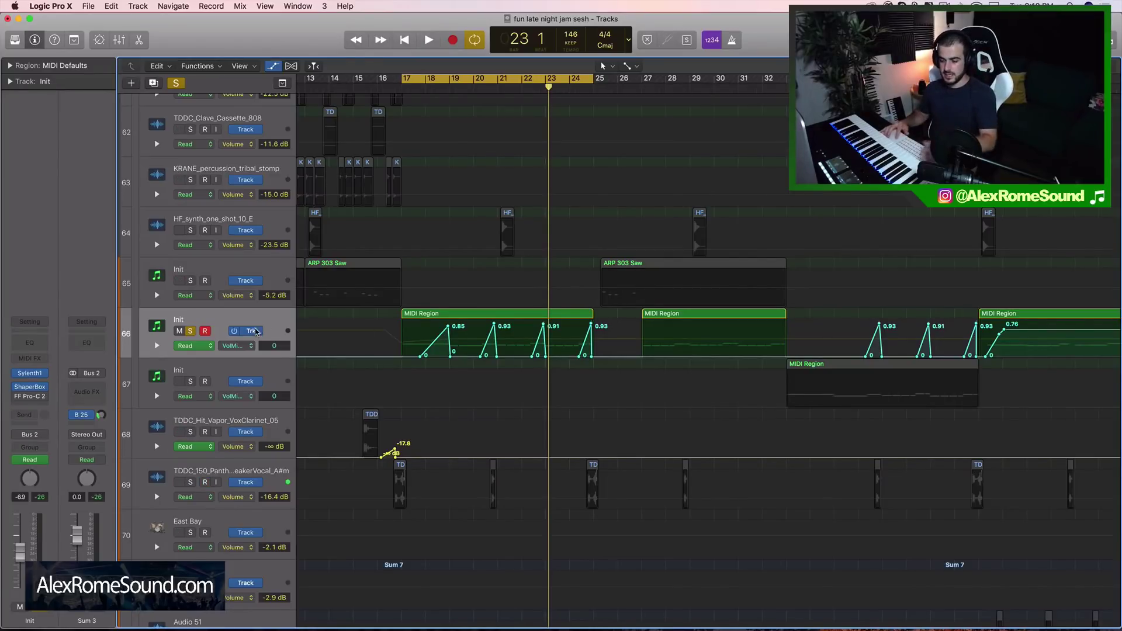
Step: Review the Sylenth1 patch, and open ShaperBox to examine its 1/8 volume curve
{"action": "mouse_move", "coordinate": [26, 379]}
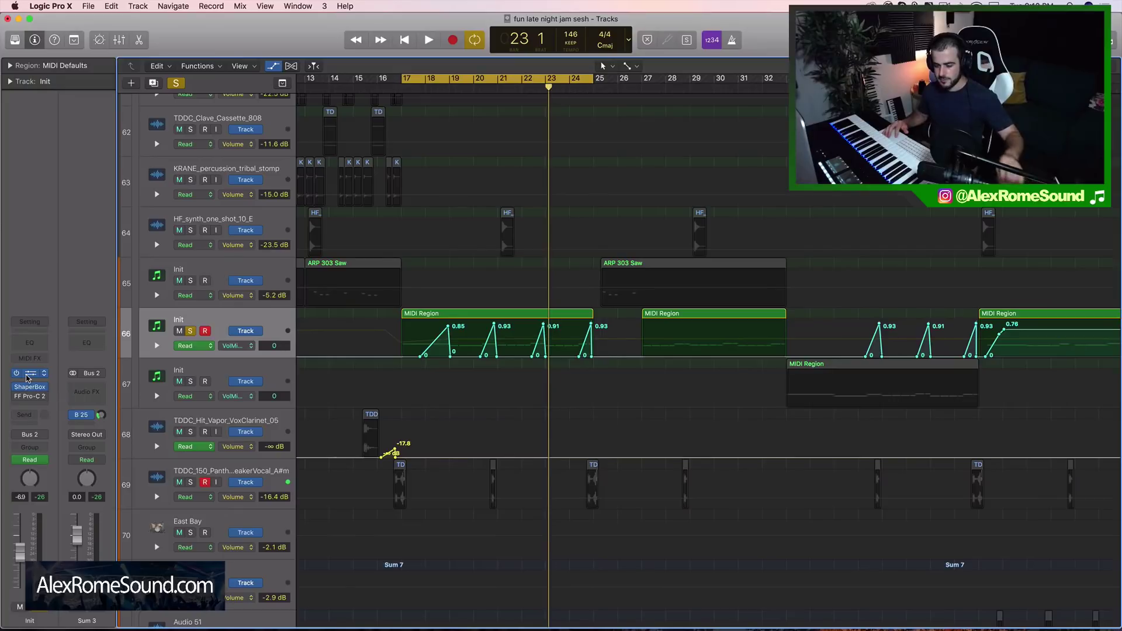
{"action": "left_click", "coordinate": [26, 379]}
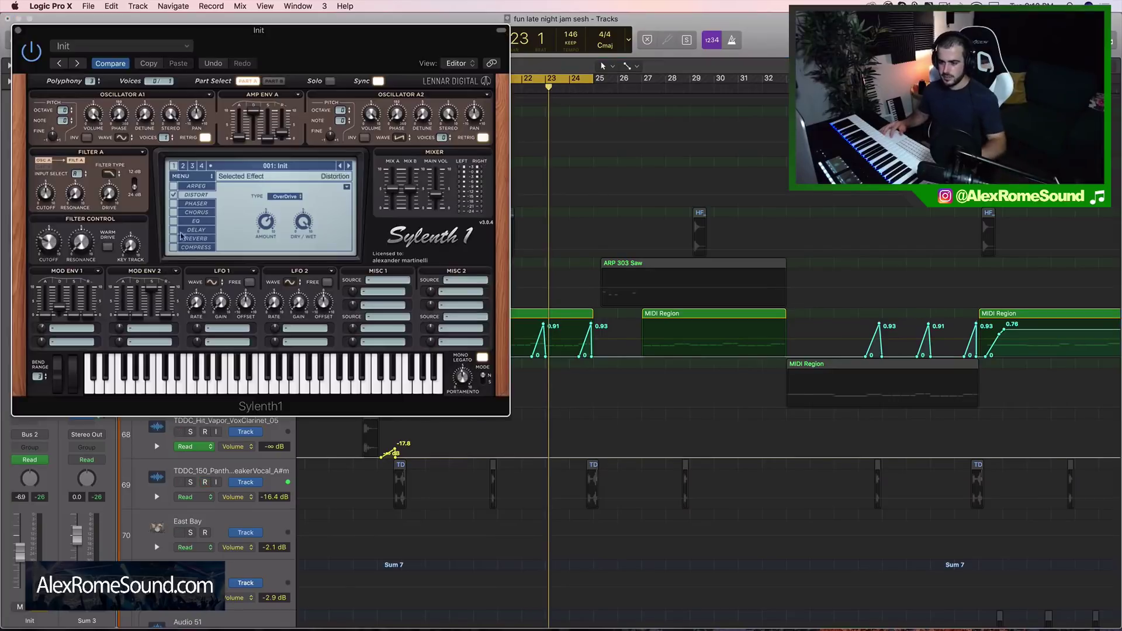
{"action": "left_click", "coordinate": [19, 31]}
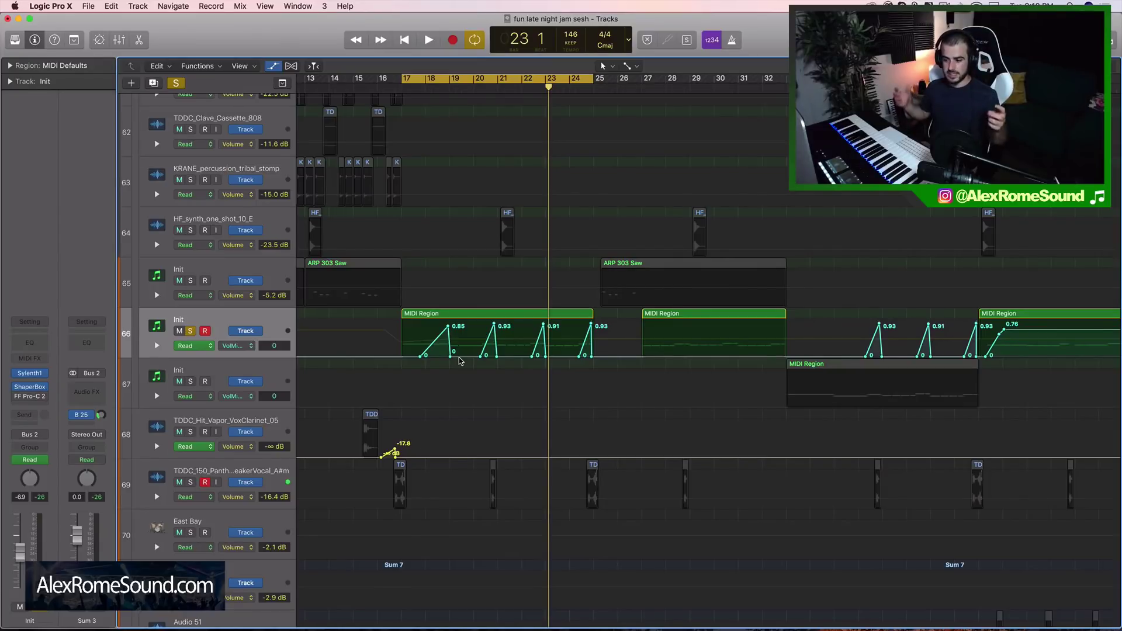
{"action": "left_click", "coordinate": [34, 387]}
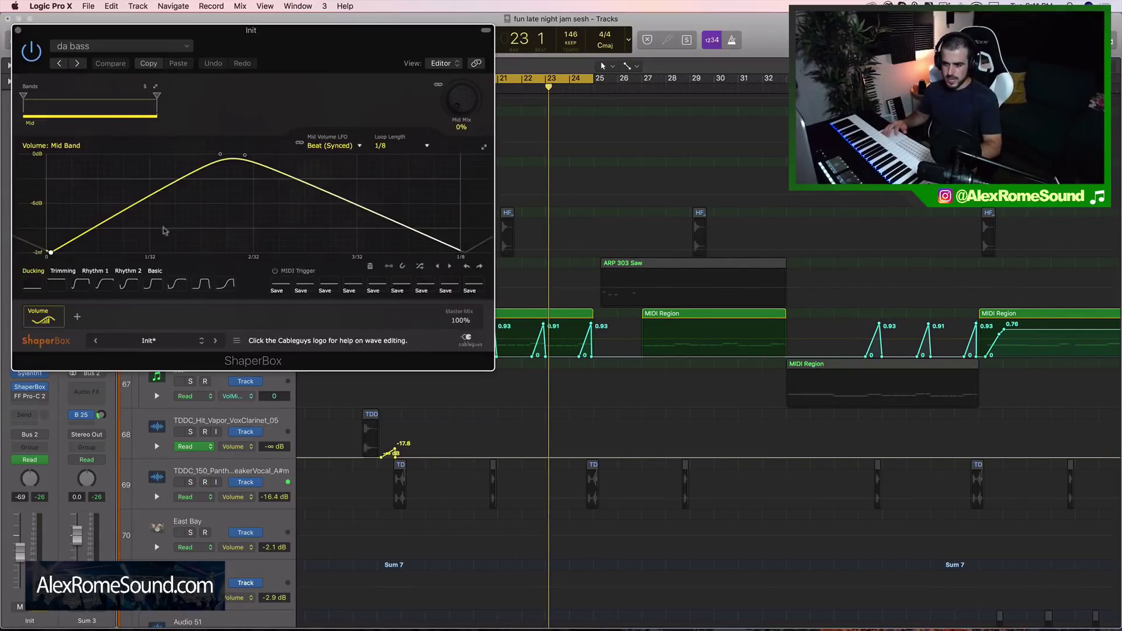
{"action": "left_click_drag", "start_coordinate": [252, 30], "coordinate": [568, 43]}
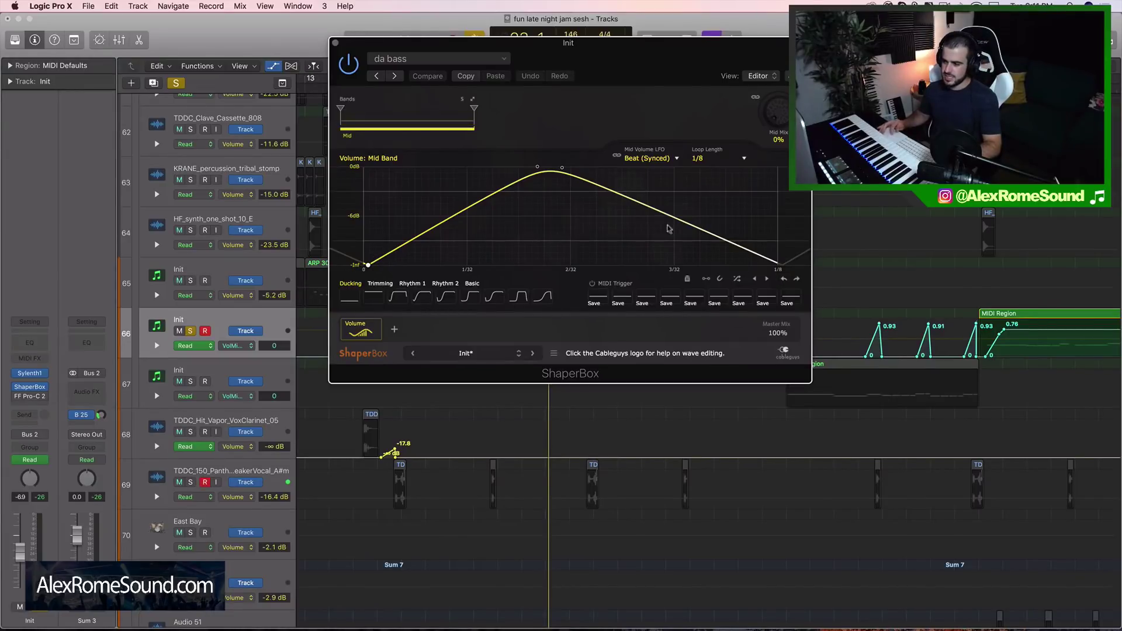
Step: Replace FF Pro-C 2 on track 66 with the stereo version of Kickstart
{"action": "left_click", "coordinate": [29, 397]}
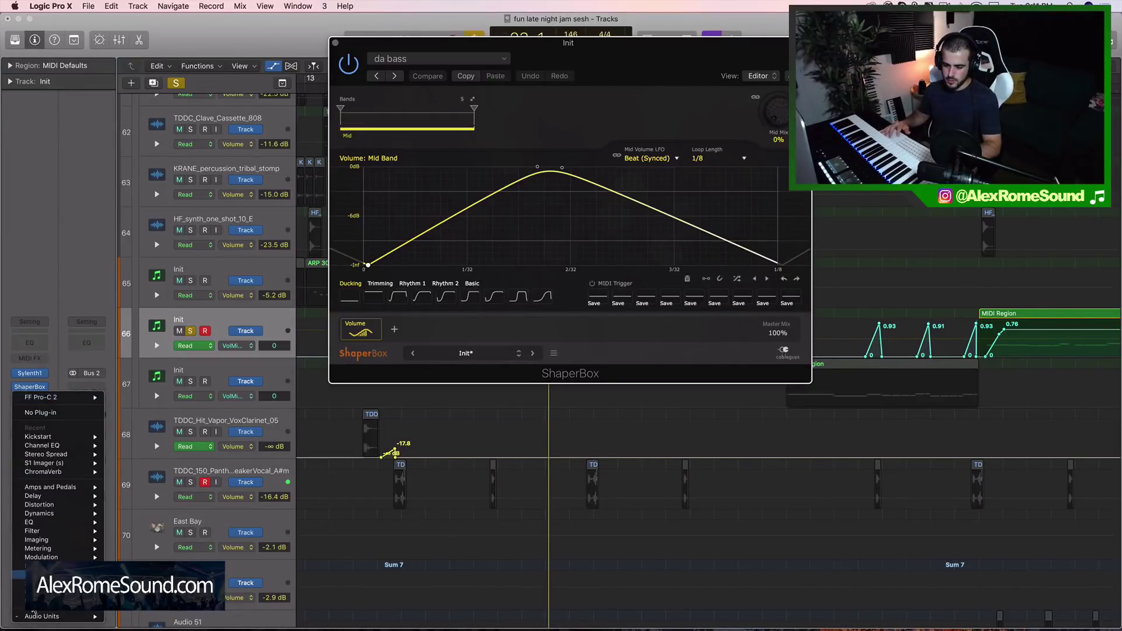
{"action": "mouse_move", "coordinate": [31, 620]}
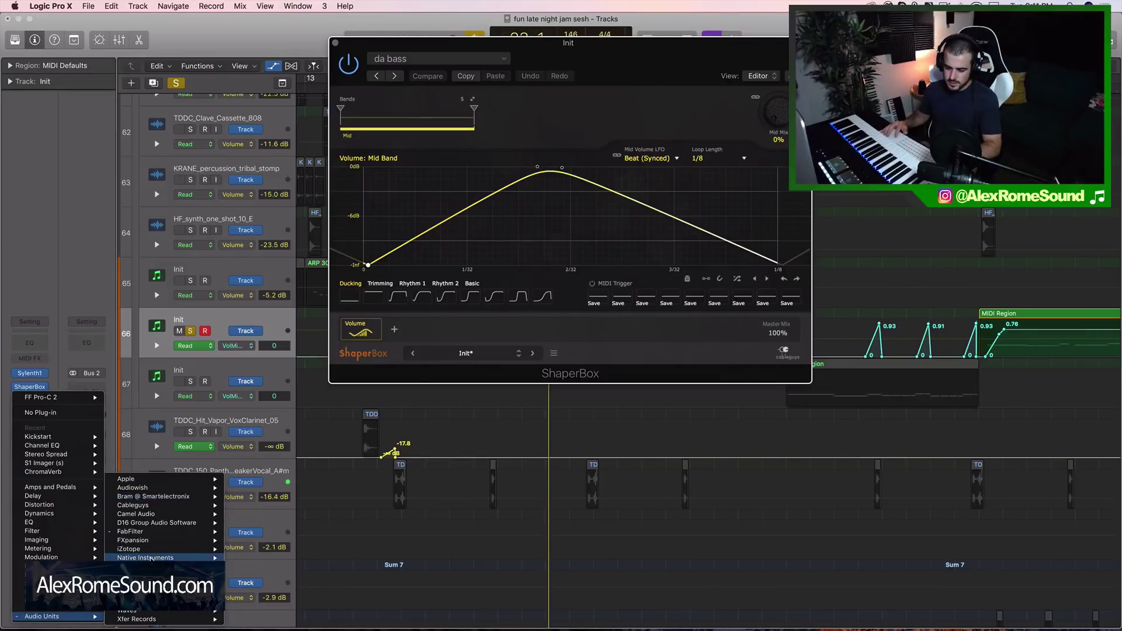
{"action": "mouse_move", "coordinate": [146, 557]}
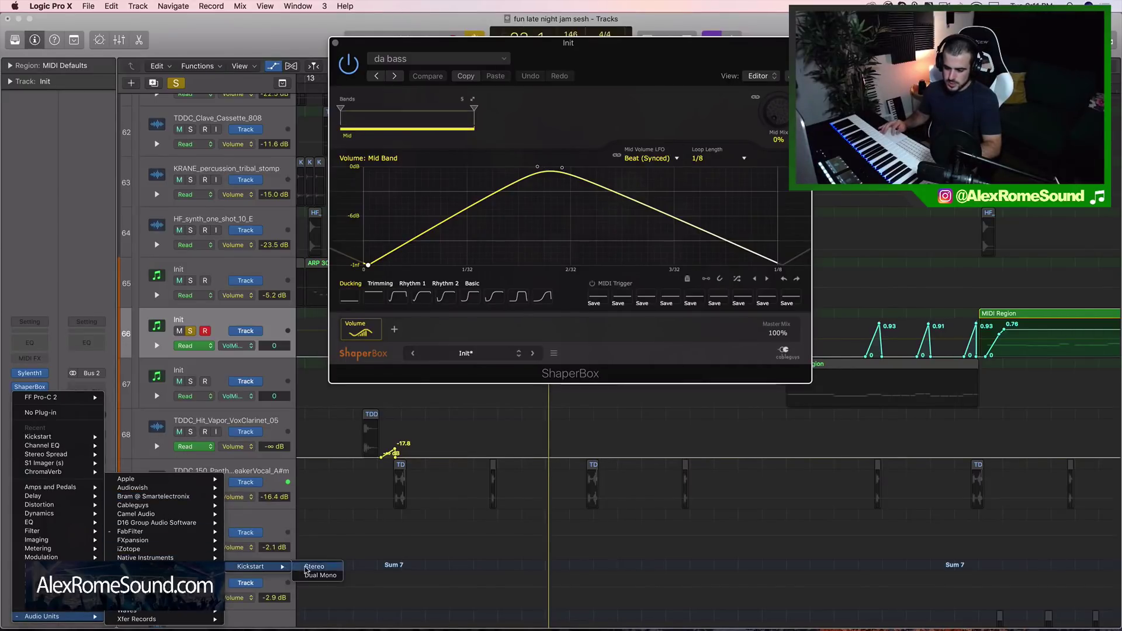
{"action": "left_click", "coordinate": [285, 571]}
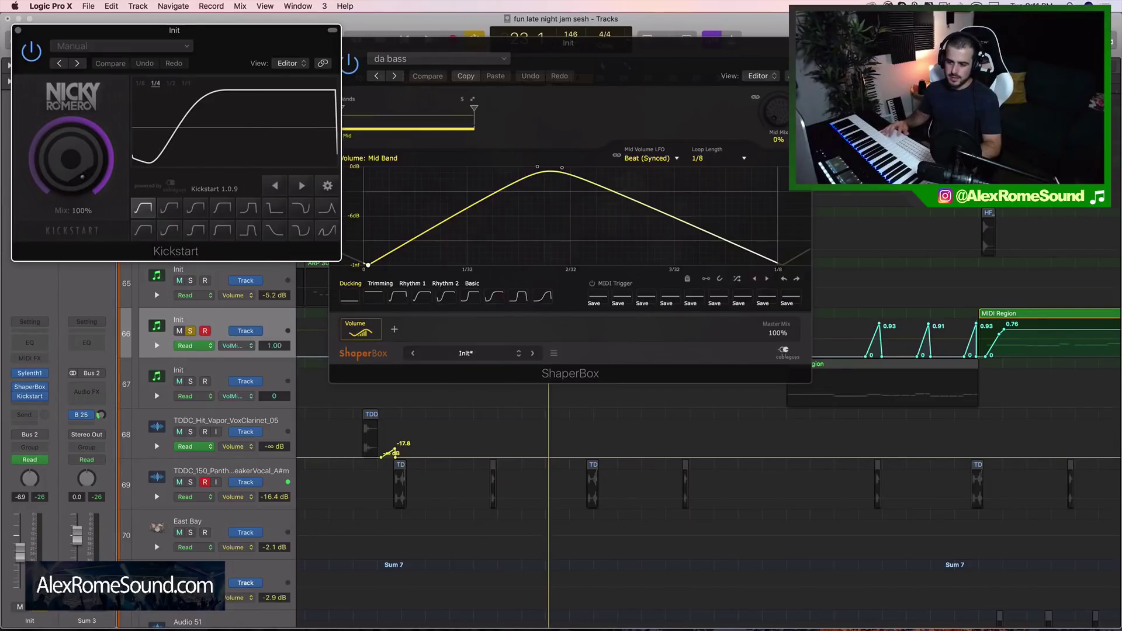
Step: Lower the Kickstart mix to 0%, raise it again to 97%, and close the Kickstart window
{"action": "left_click", "coordinate": [88, 177]}
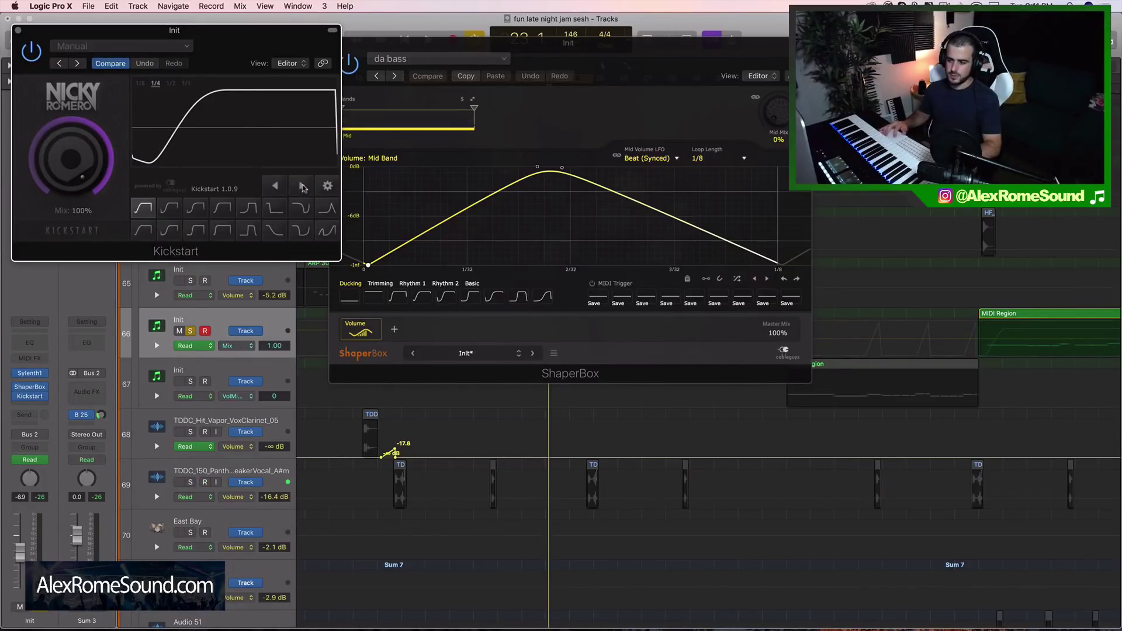
{"action": "mouse_move", "coordinate": [777, 111]}
{"action": "left_mouse_down"}
{"action": "mouse_move", "coordinate": [777, 82]}
{"action": "mouse_move", "coordinate": [781, 118]}
{"action": "left_mouse_up"}
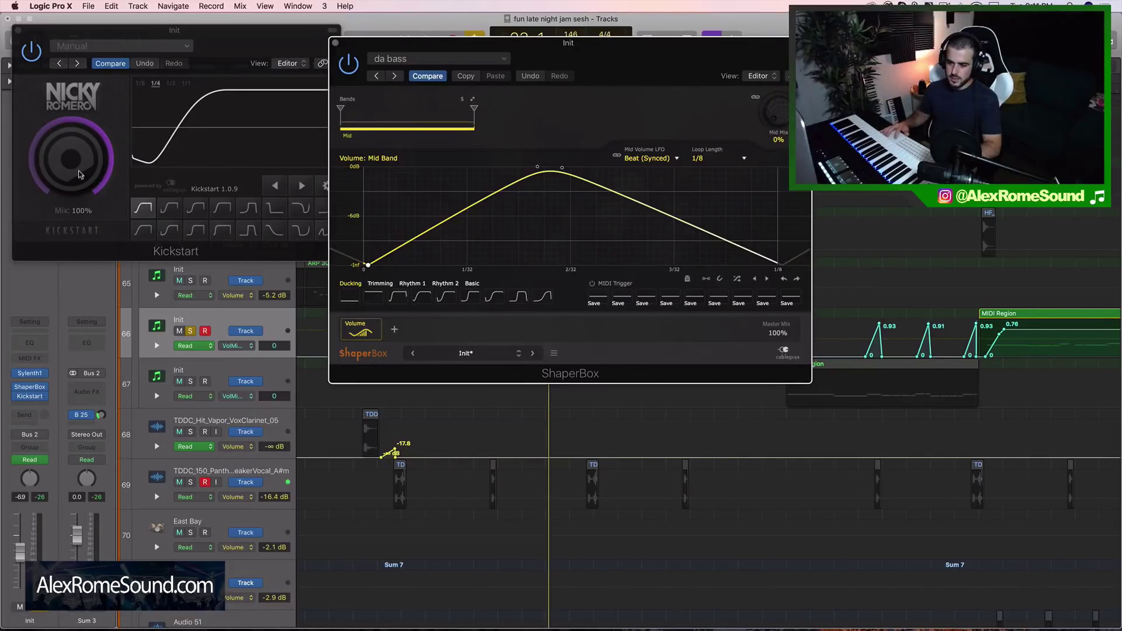
{"action": "left_click_drag", "start_coordinate": [103, 186], "coordinate": [102, 163]}
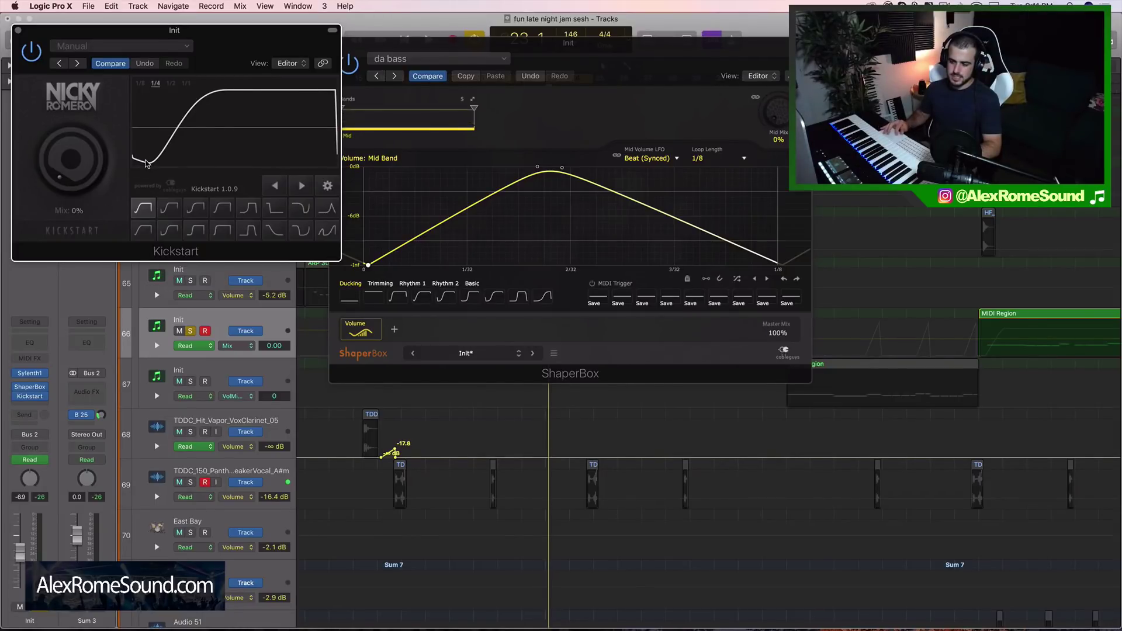
{"action": "left_click_drag", "start_coordinate": [71, 159], "coordinate": [71, 112]}
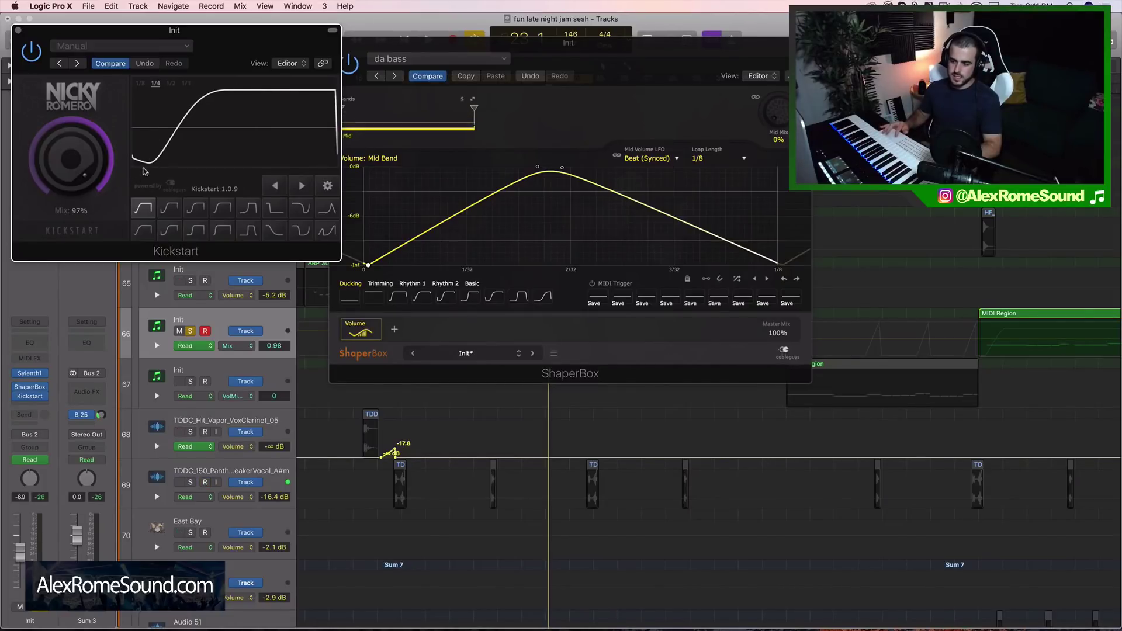
{"action": "left_click", "coordinate": [18, 30]}
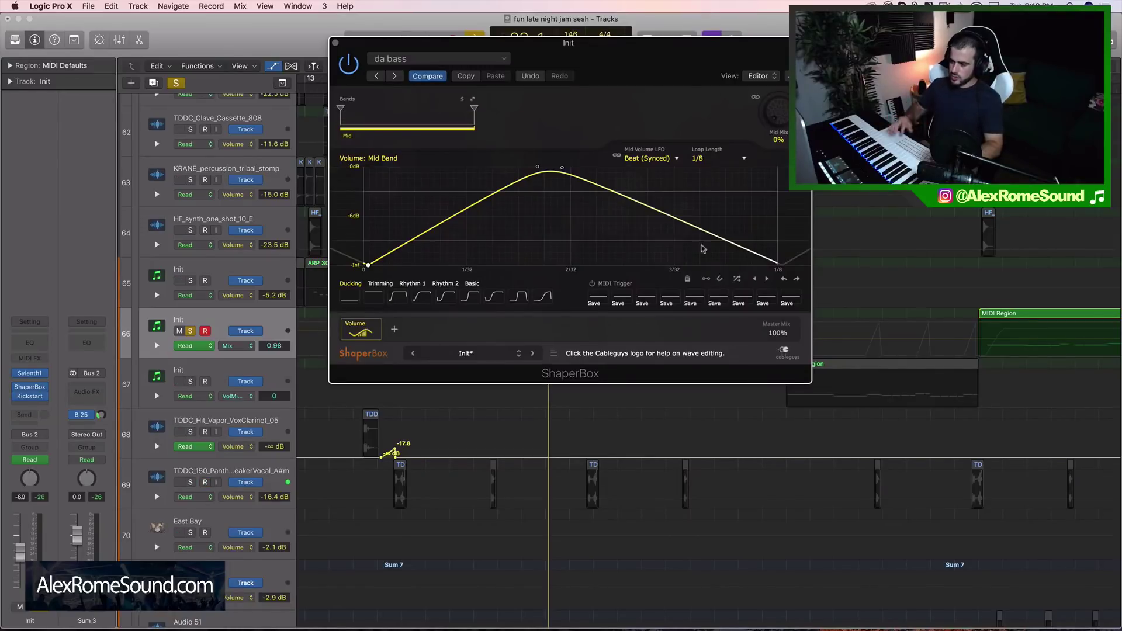
Step: Bring back the ShaperBox Mid Mix automation on track 66 and move the plug-in window clear of it
{"action": "mouse_move", "coordinate": [779, 111]}
{"action": "left_mouse_down"}
{"action": "mouse_move", "coordinate": [778, 94]}
{"action": "mouse_move", "coordinate": [779, 114]}
{"action": "left_mouse_up"}
{"action": "left_click_drag", "start_coordinate": [381, 51], "coordinate": [622, 53]}
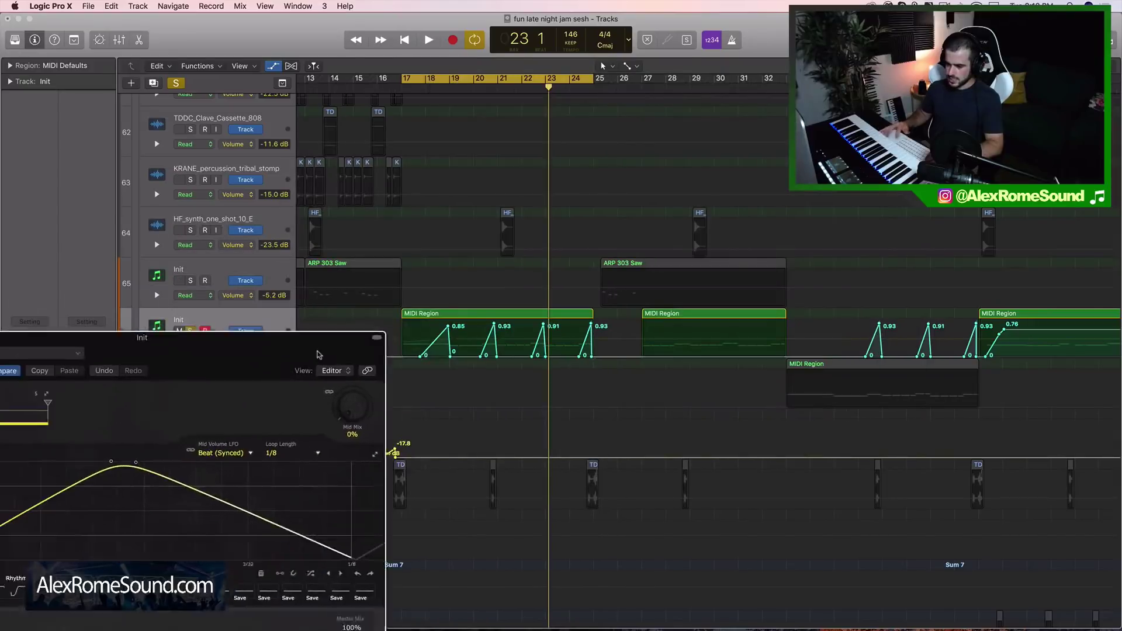
{"action": "left_click_drag", "start_coordinate": [318, 354], "coordinate": [287, 413]}
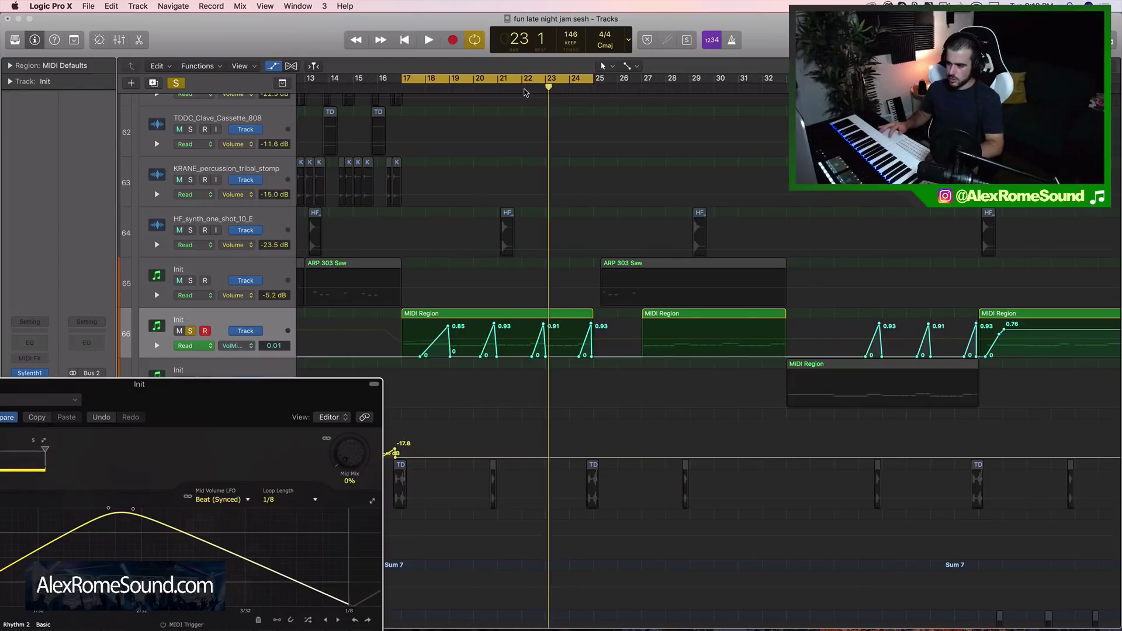
Step: Scrub back through the first automation ramp and play the section, watching ShaperBox's Mid Mix follow the automation
{"action": "left_click_drag", "start_coordinate": [525, 94], "coordinate": [450, 104]}
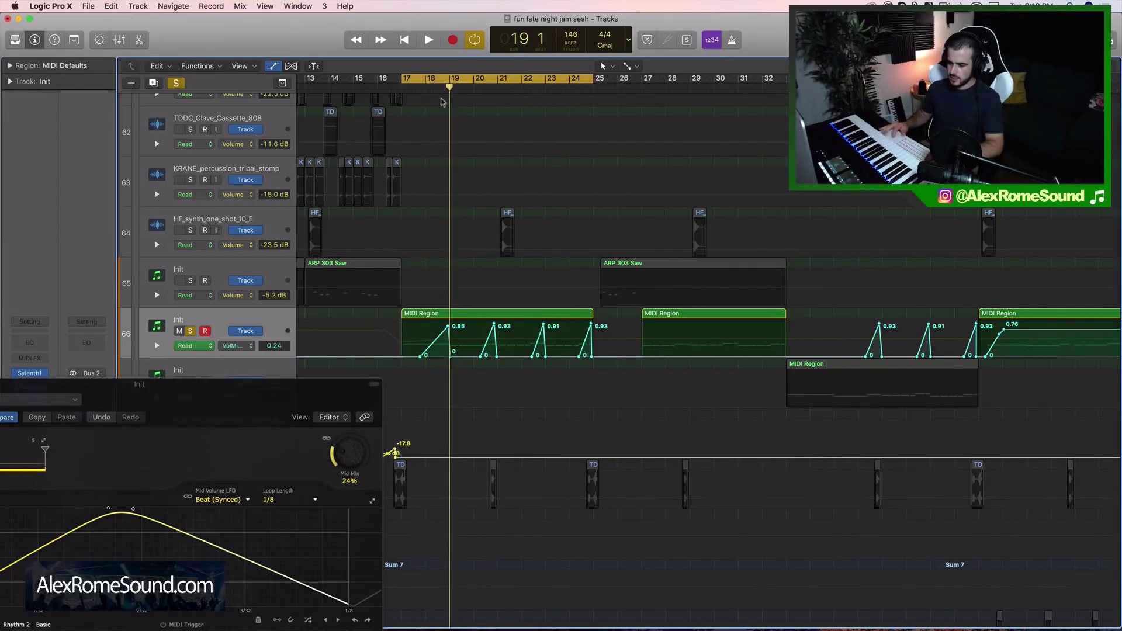
{"action": "left_click", "coordinate": [383, 87]}
{"action": "key", "text": "space"}
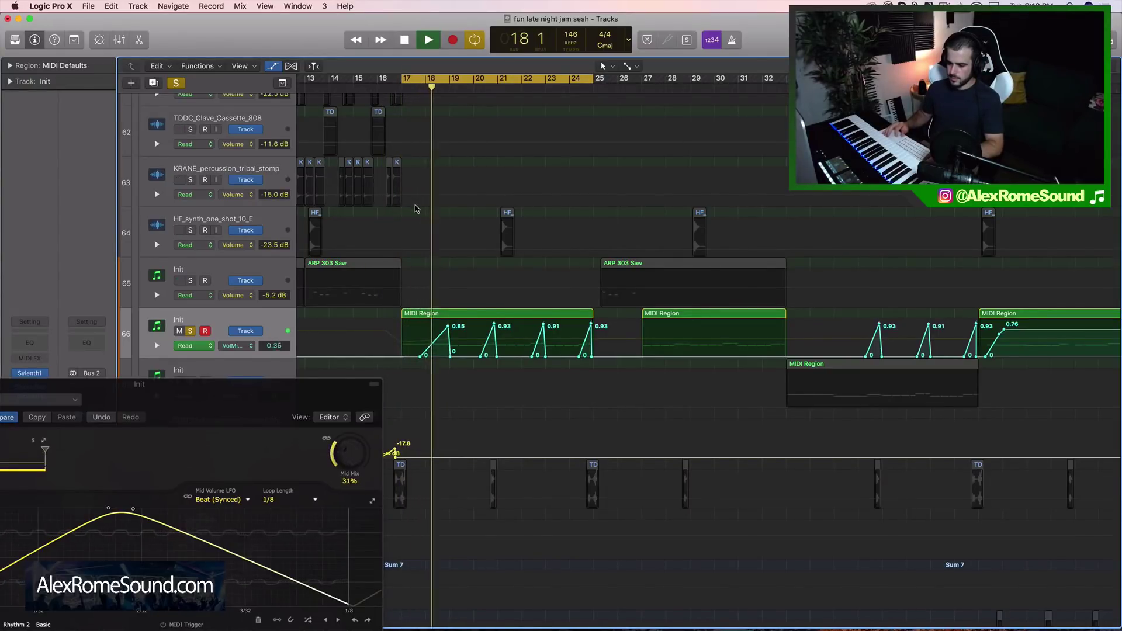
{"action": "key", "text": "comma"}
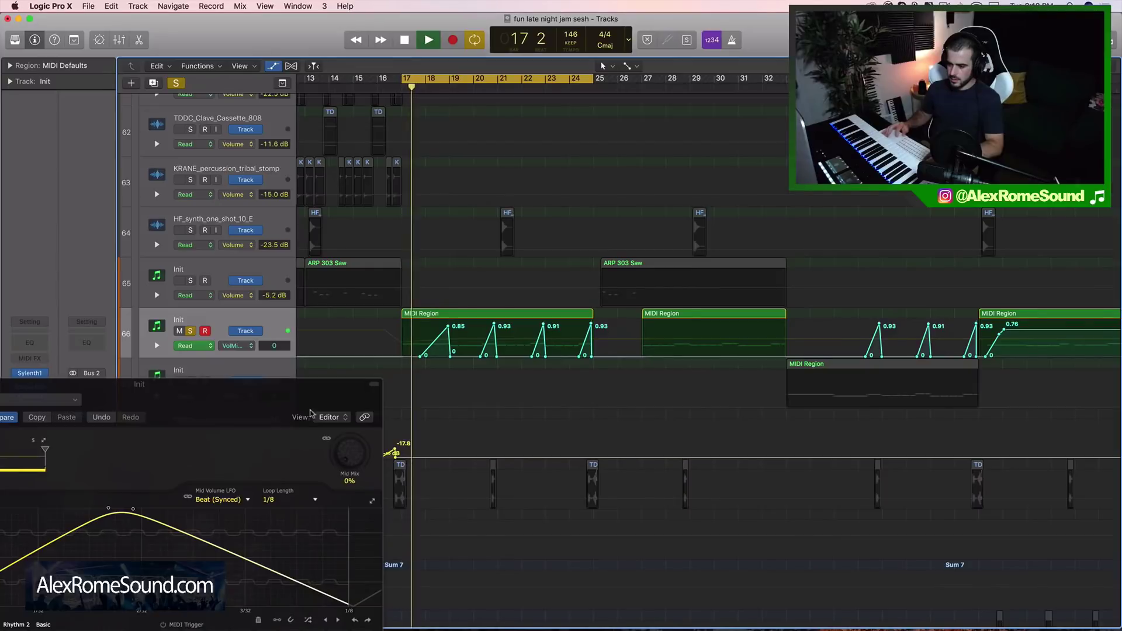
{"action": "key", "text": "space"}
Step: Bypass Kickstart, play the bass with the ShaperBox curve in full view, and close the ShaperBox window
{"action": "left_click_drag", "start_coordinate": [298, 411], "coordinate": [453, 383]}
{"action": "left_click_drag", "start_coordinate": [300, 374], "coordinate": [293, 353]}
{"action": "key", "text": "a"}
{"action": "key", "text": "space"}
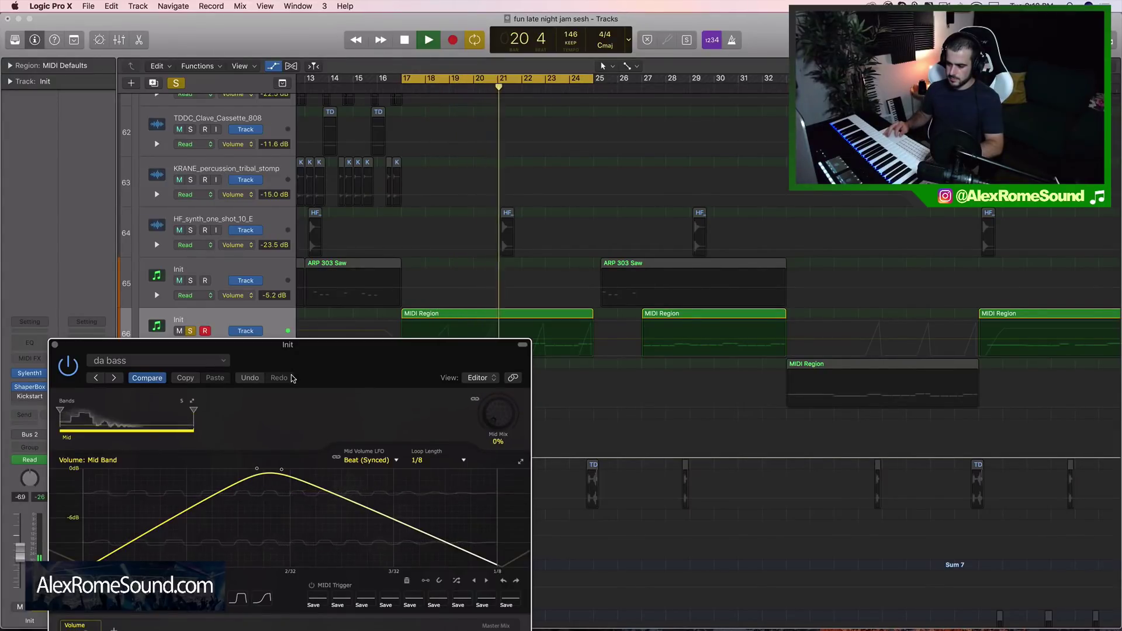
{"action": "key", "text": "space"}
{"action": "left_click", "coordinate": [54, 344]}
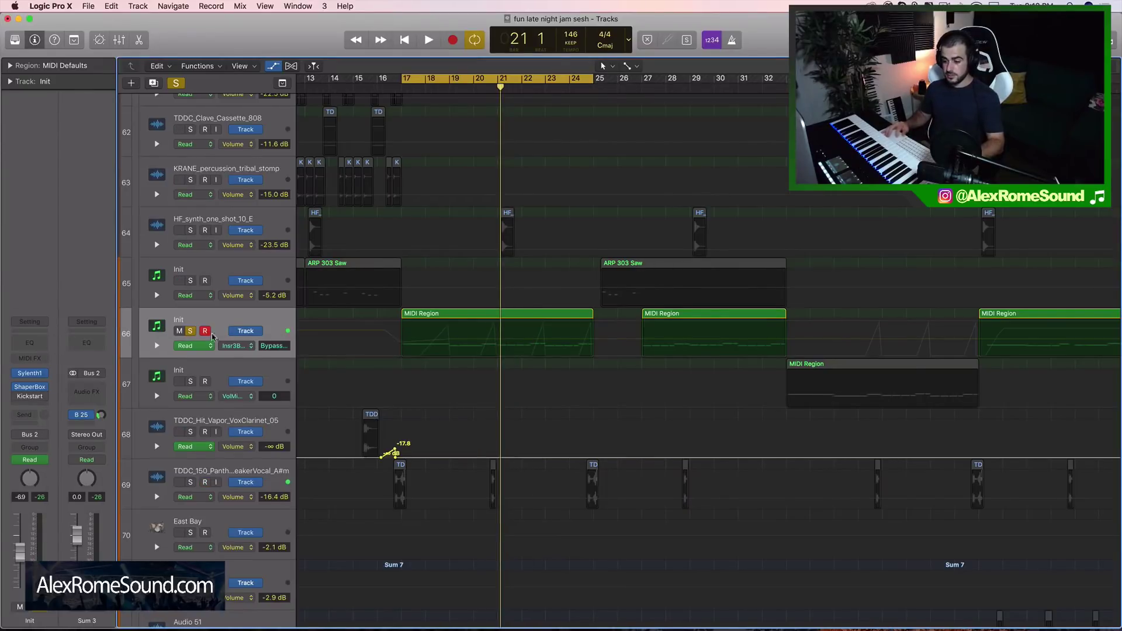
Step: Unsolo the bass on track 66 and go to the first tracks of the arrangement
{"action": "left_click", "coordinate": [191, 337]}
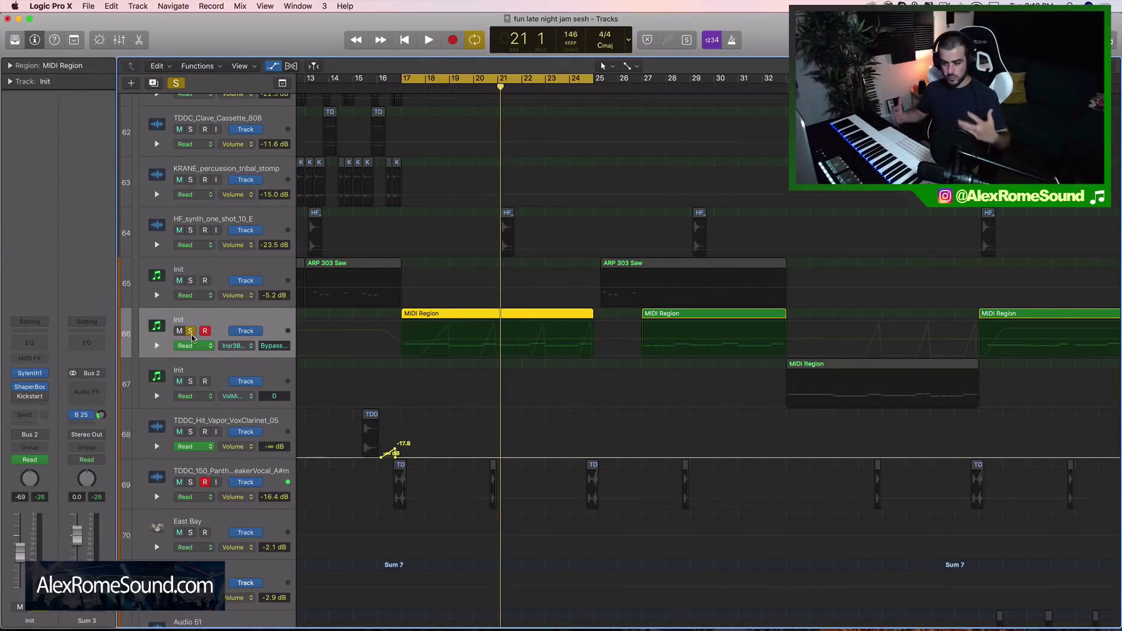
{"action": "left_click", "coordinate": [191, 337]}
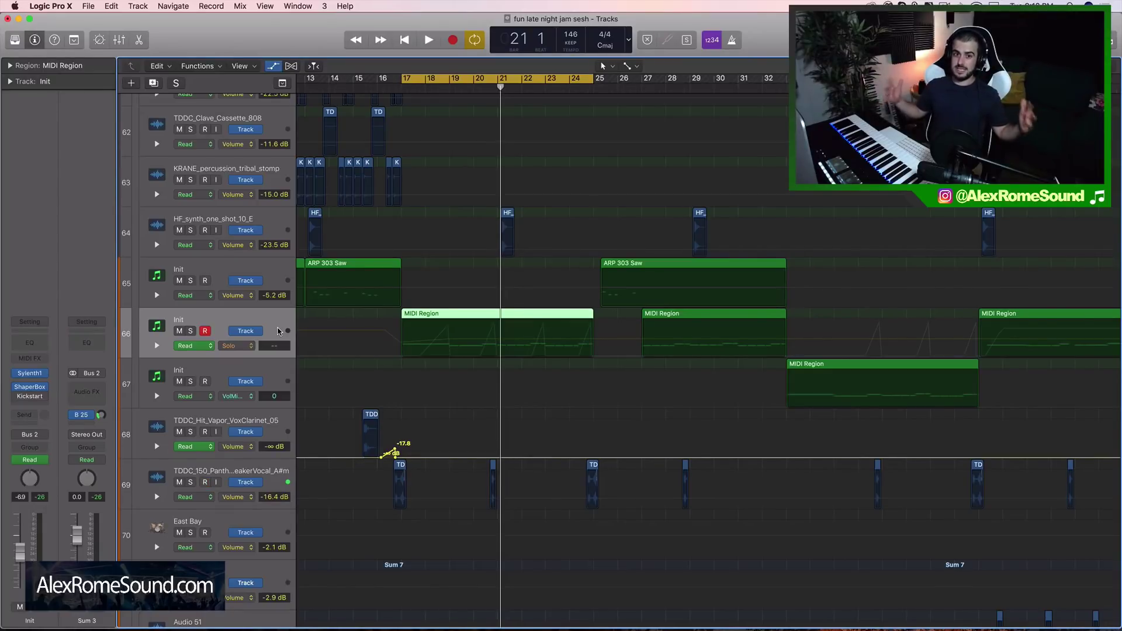
{"action": "scroll", "coordinate": [478, 363], "scroll_direction": "up", "scroll_amount": 10}
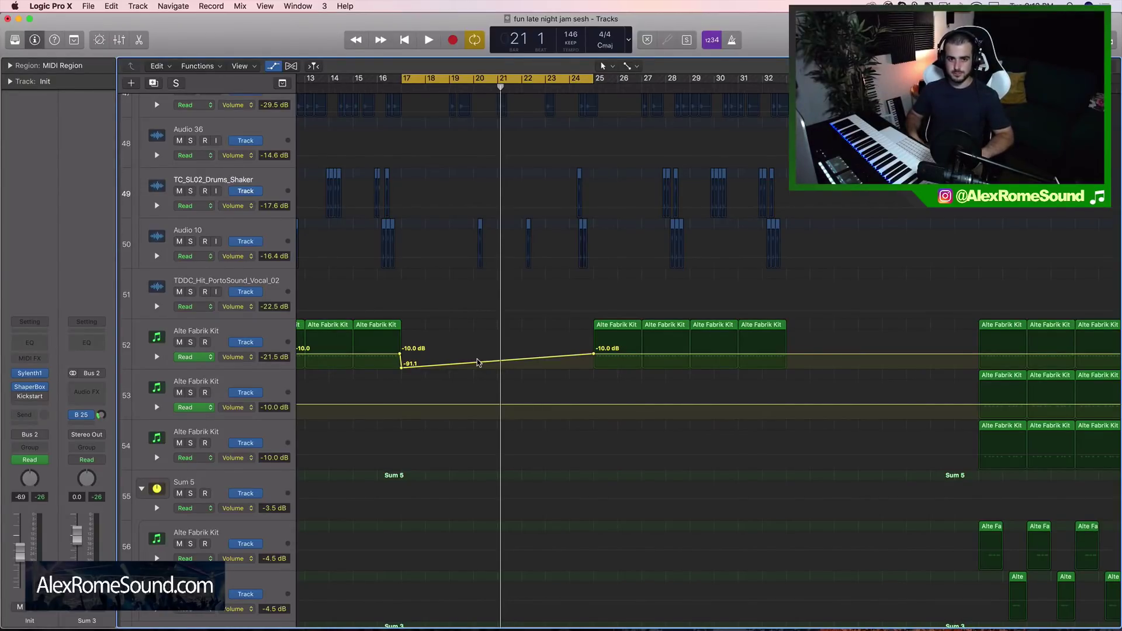
{"action": "scroll", "coordinate": [568, 232], "scroll_direction": "up", "scroll_amount": 15}
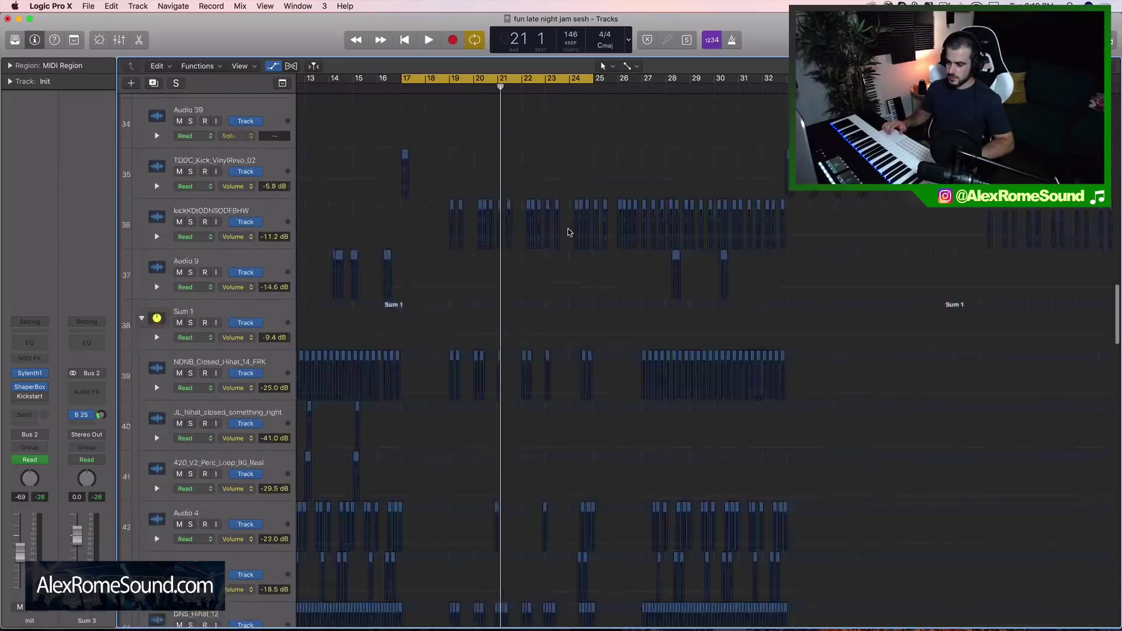
{"action": "scroll", "coordinate": [568, 232], "scroll_direction": "up", "scroll_amount": 15}
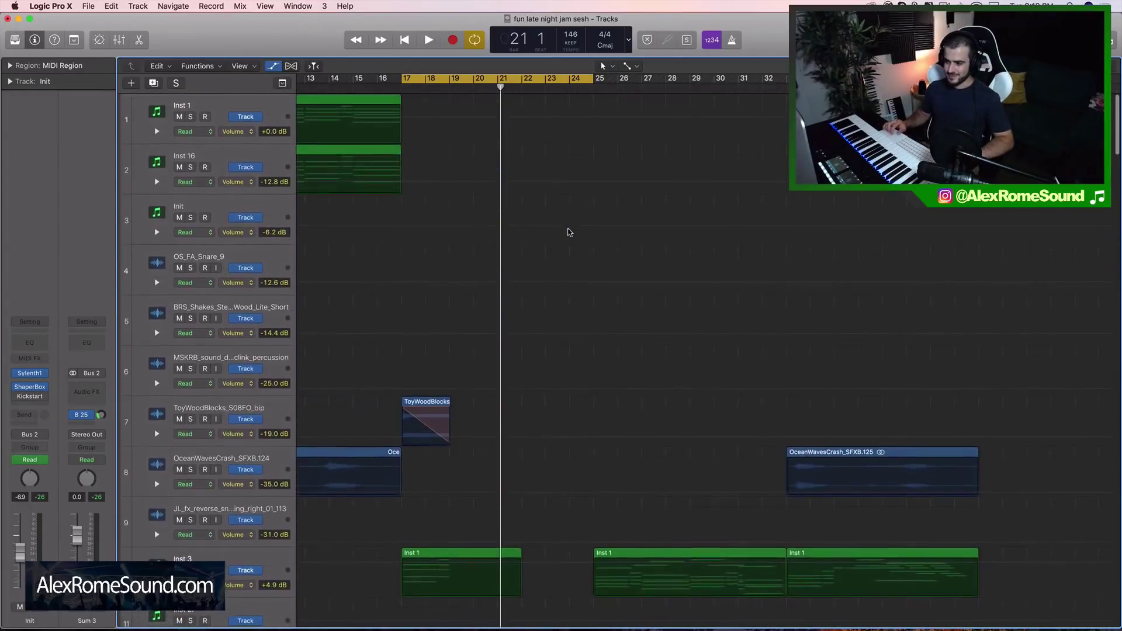